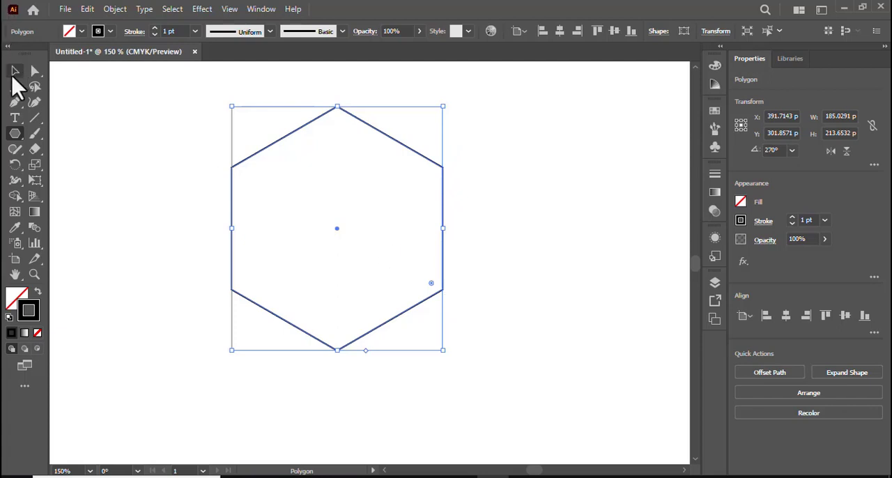
Draw a closed triangle with the Pen tool connecting the hexagon's upper-left corner, centre and top corner.
{"action": "left_click", "coordinate": [14, 71]}
{"action": "left_click", "coordinate": [94, 119]}
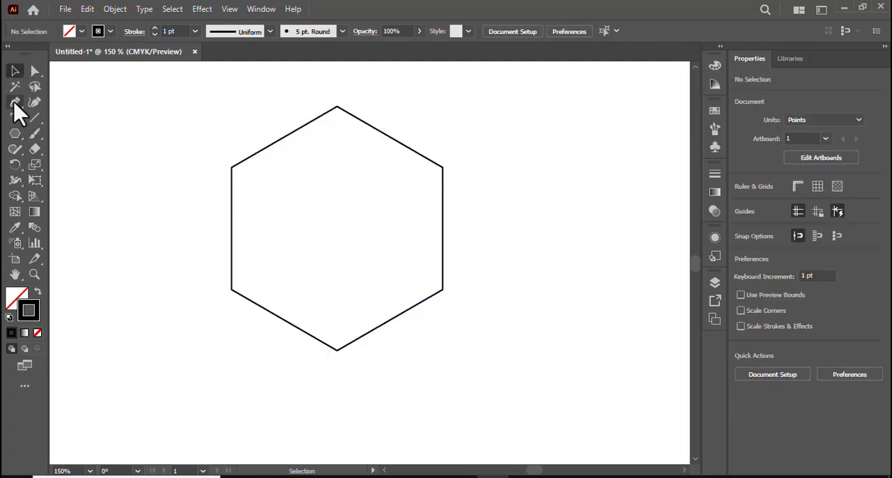
{"action": "left_click", "coordinate": [15, 102]}
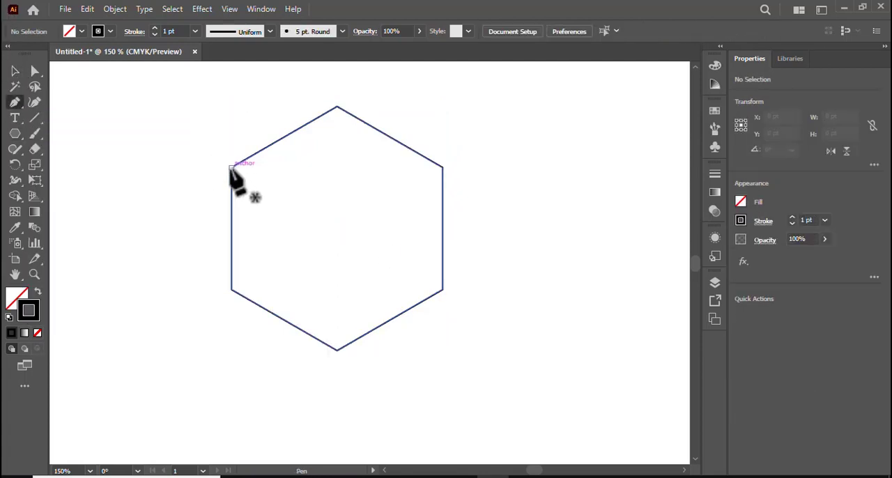
{"action": "left_click", "coordinate": [231, 169]}
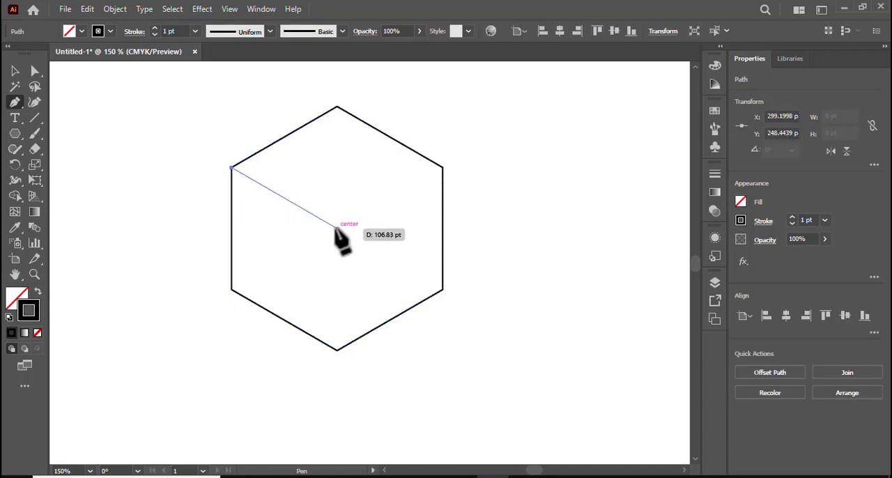
{"action": "left_click", "coordinate": [336, 228]}
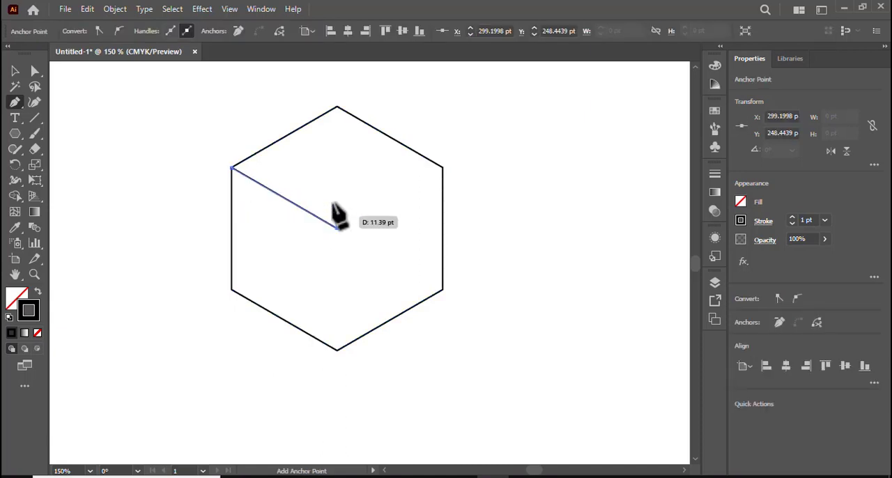
{"action": "left_click", "coordinate": [337, 107], "text": "shift"}
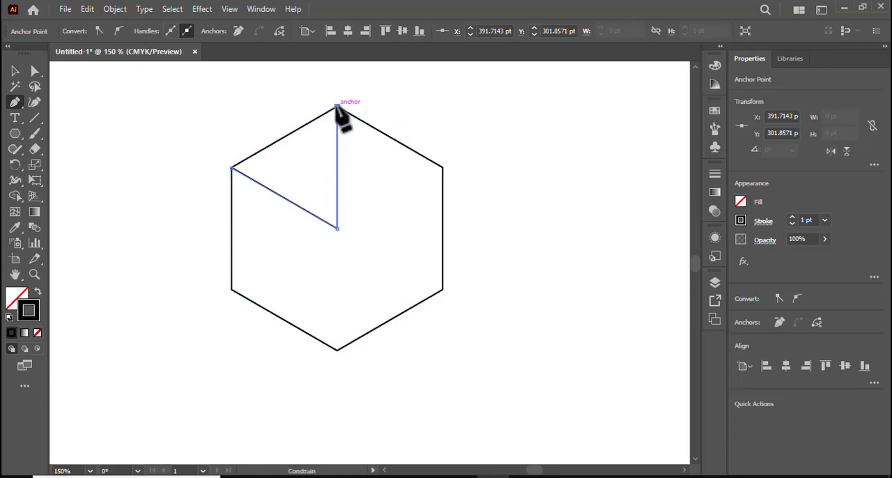
{"action": "left_click", "coordinate": [232, 168]}
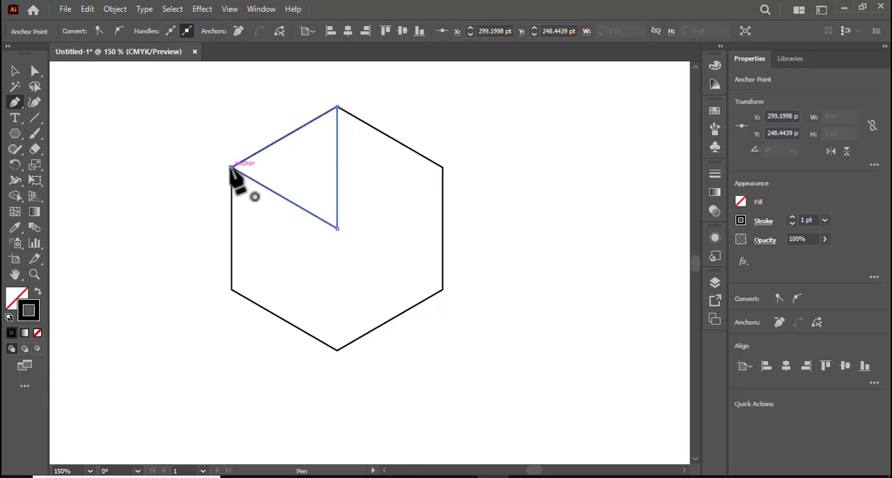
{"action": "left_click", "coordinate": [15, 71]}
{"action": "left_click", "coordinate": [60, 88]}
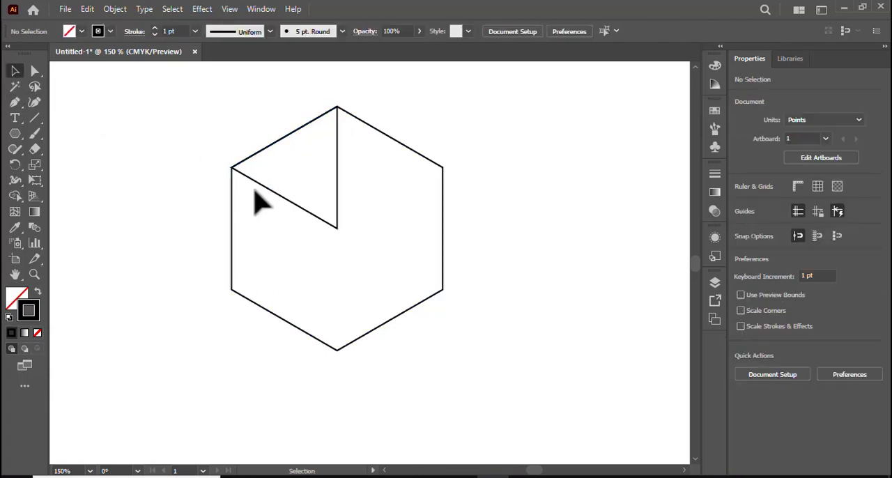
Move the triangle out of the hexagon to its right side and rotate it to 270° so it points upward.
{"action": "left_click_drag", "start_coordinate": [289, 202], "coordinate": [548, 207]}
{"action": "left_click_drag", "start_coordinate": [207, 166], "coordinate": [442, 302]}
{"action": "left_click_drag", "start_coordinate": [336, 232], "coordinate": [176, 220]}
{"action": "left_click_drag", "start_coordinate": [453, 148], "coordinate": [607, 230]}
{"action": "left_click_drag", "start_coordinate": [542, 147], "coordinate": [442, 176]}
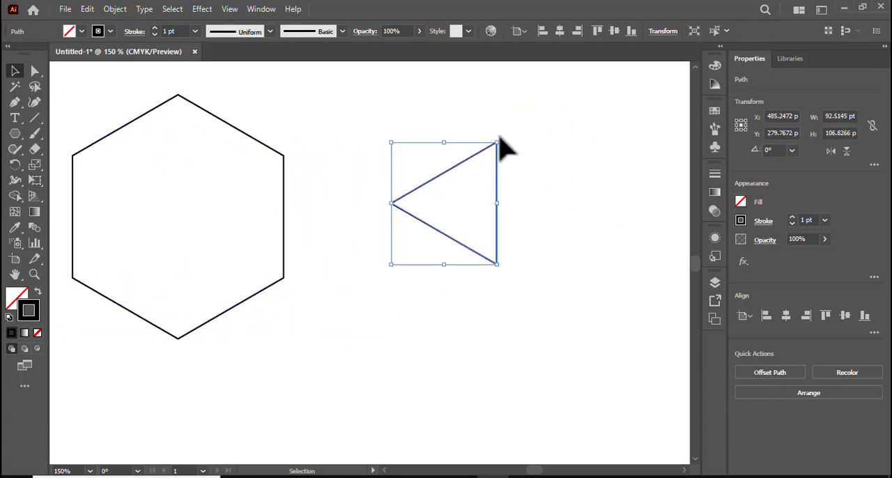
{"action": "left_click_drag", "start_coordinate": [498, 139], "coordinate": [538, 242]}
Draw a vertical line about 92.5 pt long with the Pen tool from the triangle's apex to the midpoint of its base.
{"action": "key", "text": "ctrl+plus"}
{"action": "key", "text": "ctrl+plus"}
{"action": "key", "text": "ctrl+plus"}
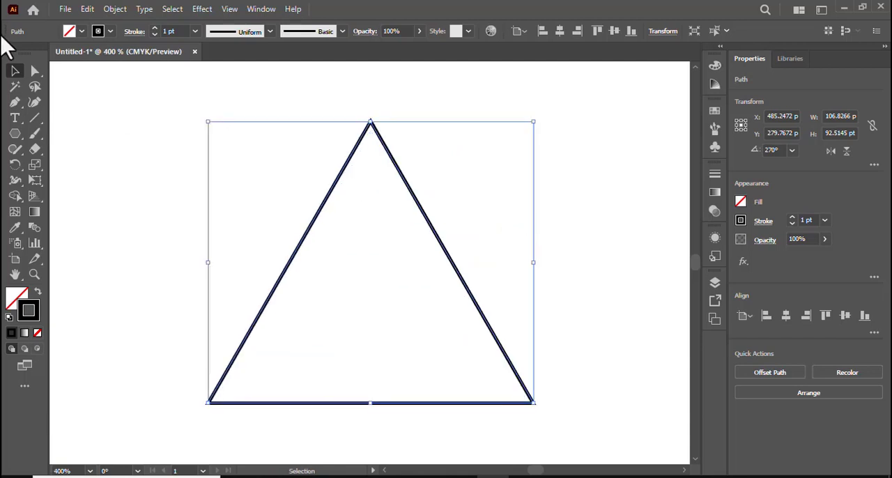
{"action": "left_click", "coordinate": [15, 102]}
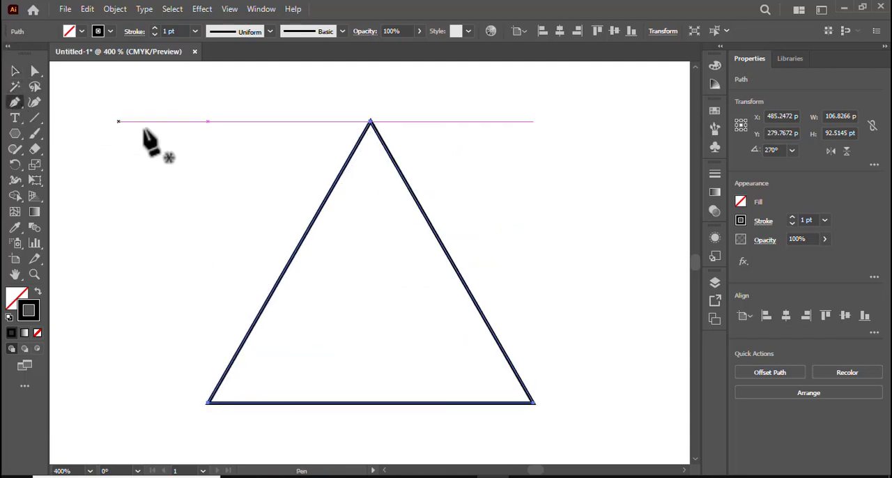
{"action": "left_click", "coordinate": [369, 121]}
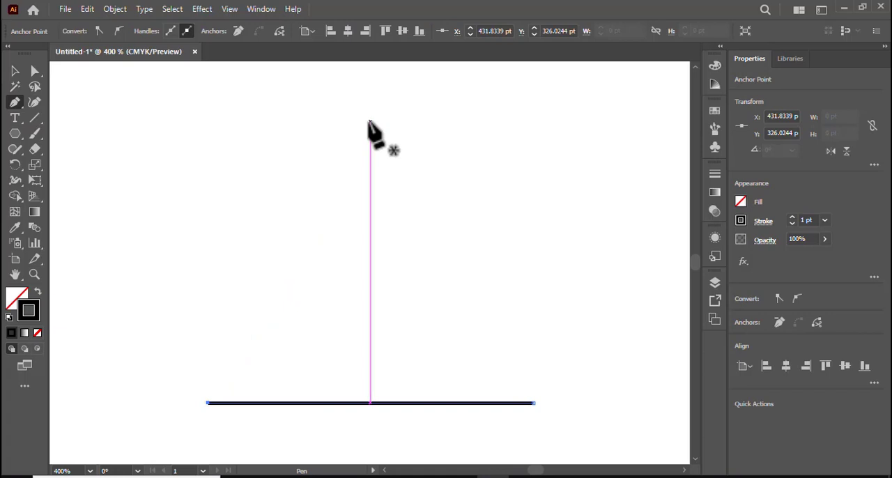
{"action": "key", "text": "ctrl+z"}
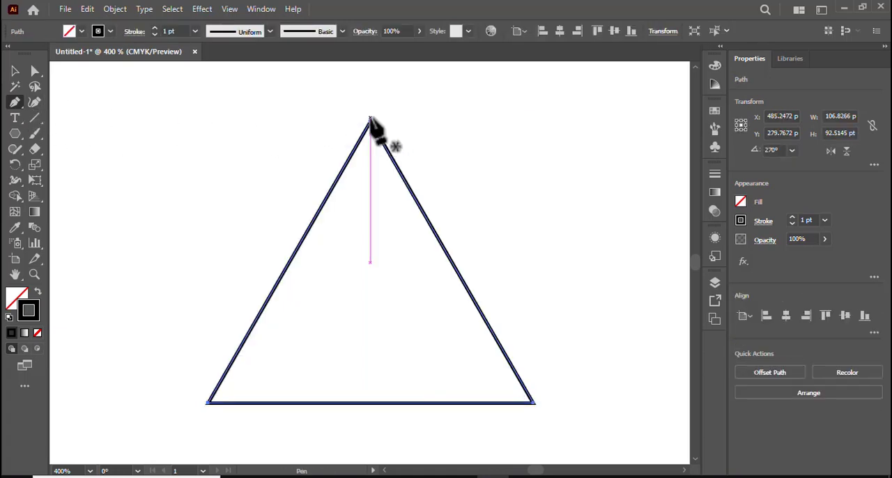
{"action": "left_click", "coordinate": [370, 121]}
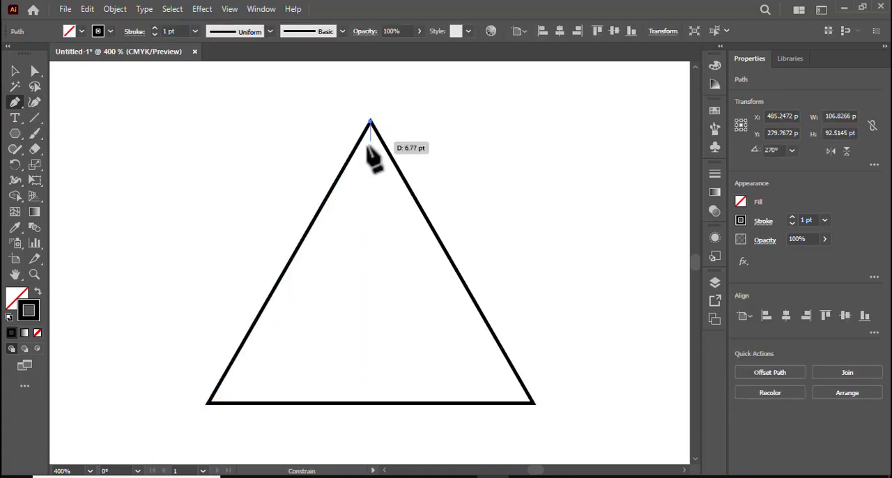
{"action": "left_click", "coordinate": [370, 403]}
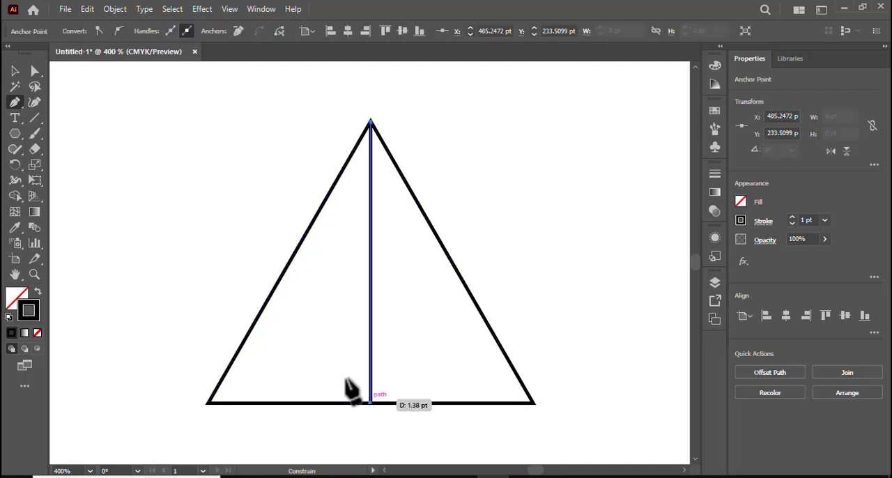
{"action": "left_click", "coordinate": [14, 71]}
{"action": "left_click", "coordinate": [117, 124]}
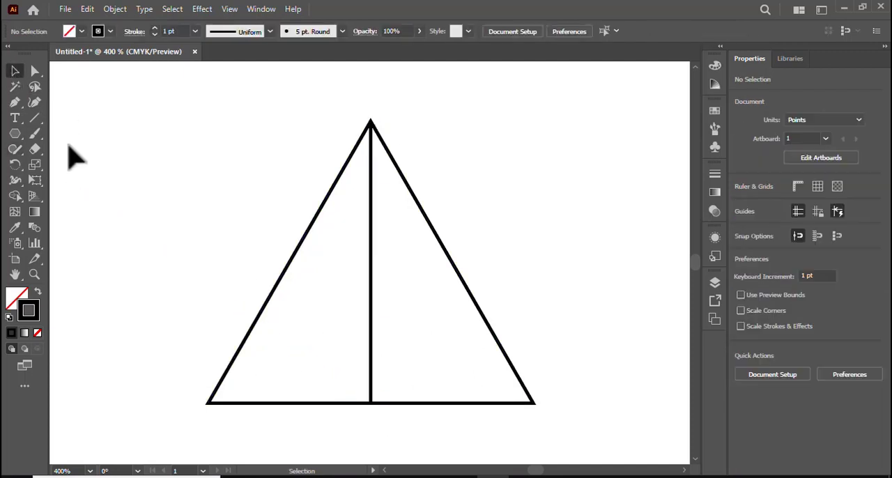
Draw a straight line about 92.5 pt long from the triangle's lower-left corner to the midpoint of its right side.
{"action": "left_click", "coordinate": [14, 102]}
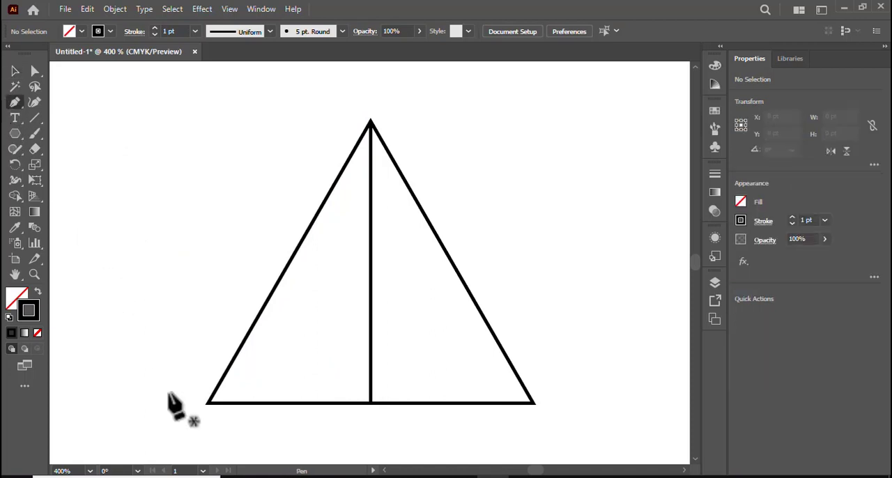
{"action": "left_click", "coordinate": [208, 403]}
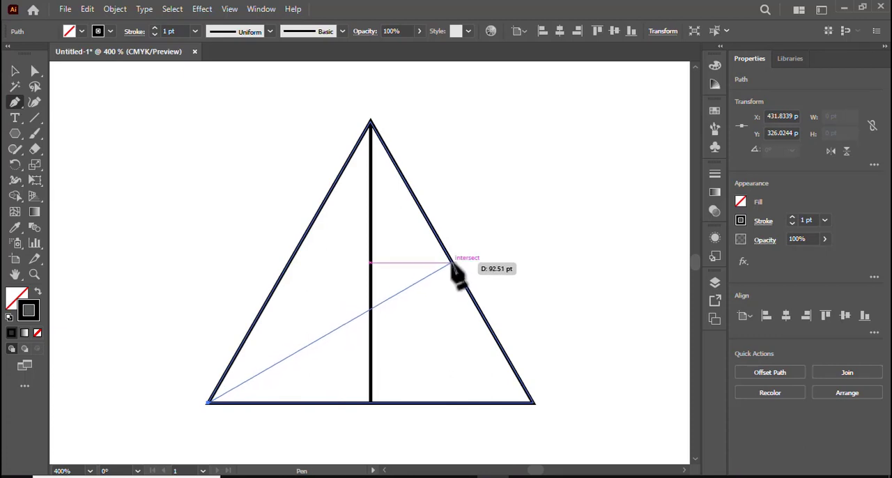
{"action": "left_click", "coordinate": [452, 264]}
{"action": "left_click", "coordinate": [15, 72]}
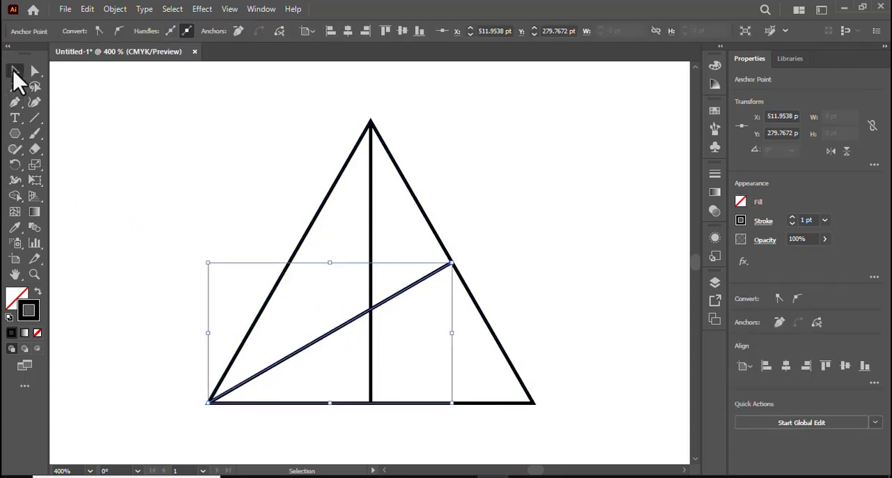
{"action": "left_click", "coordinate": [60, 135]}
Draw a straight line from the triangle's lower-right corner to the midpoint of its left side.
{"action": "left_click", "coordinate": [15, 102]}
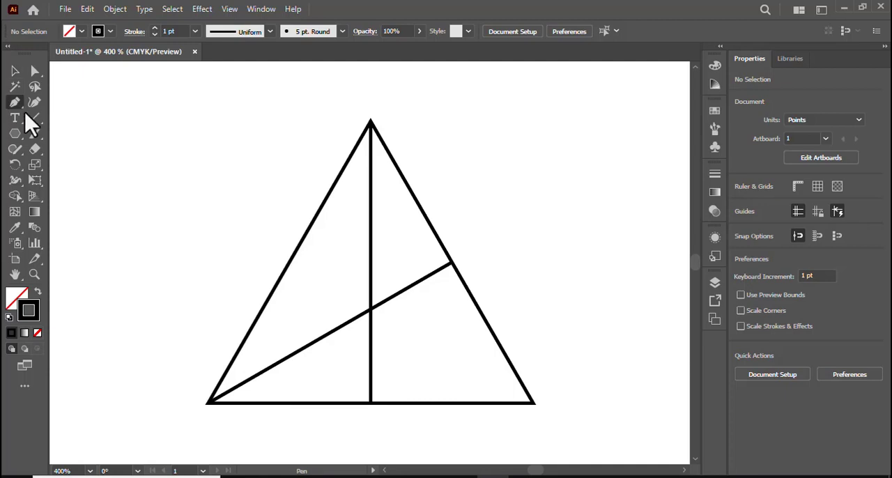
{"action": "left_click", "coordinate": [531, 402]}
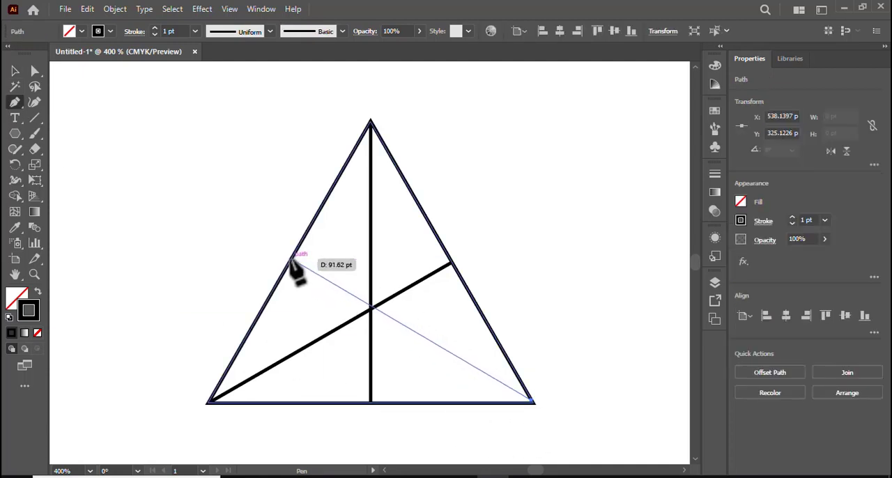
{"action": "left_click", "coordinate": [289, 263]}
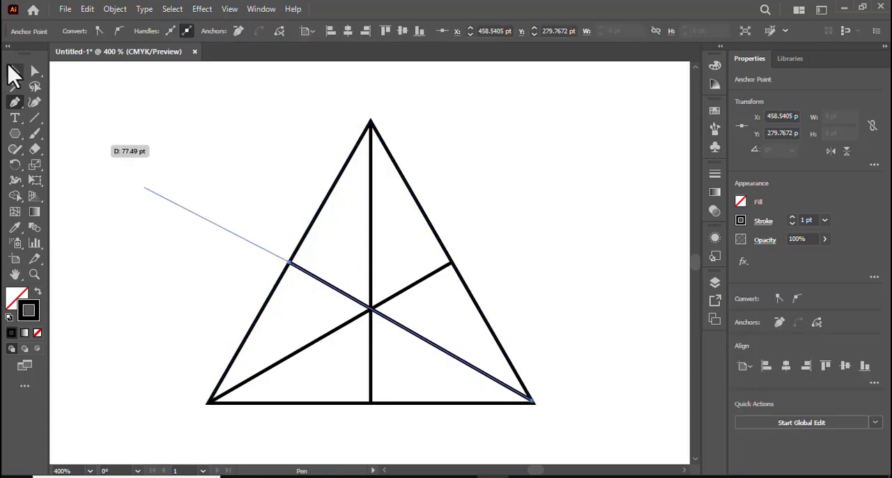
{"action": "left_click", "coordinate": [15, 71]}
{"action": "left_click", "coordinate": [79, 108]}
Draw a bent path from the apex through a point on the diagonal just left of the centre to the lower-left corner.
{"action": "left_click", "coordinate": [14, 102]}
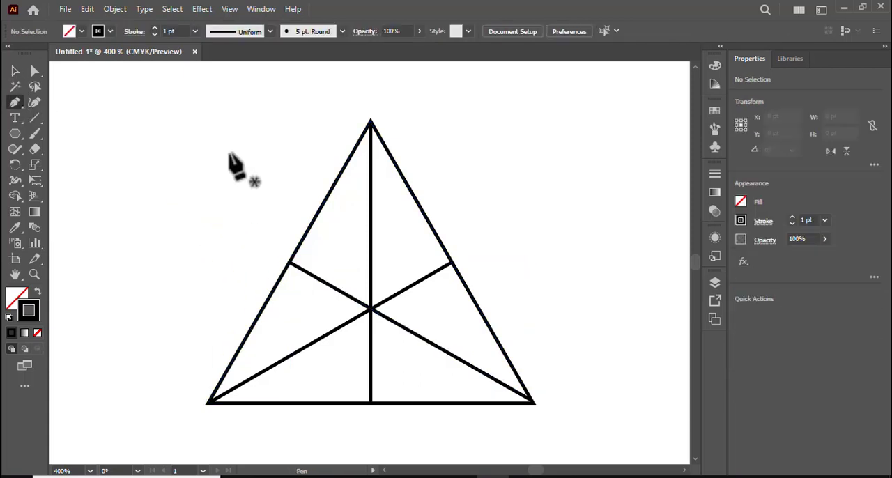
{"action": "left_click", "coordinate": [369, 122]}
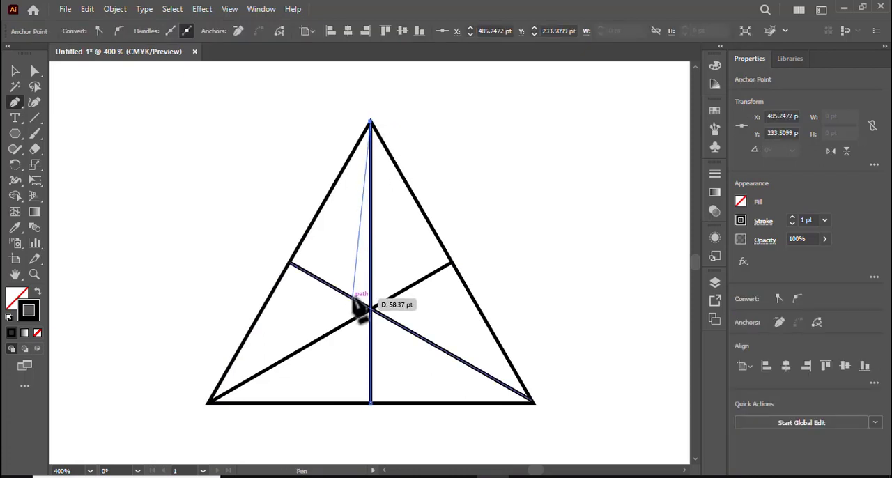
{"action": "left_click", "coordinate": [353, 298]}
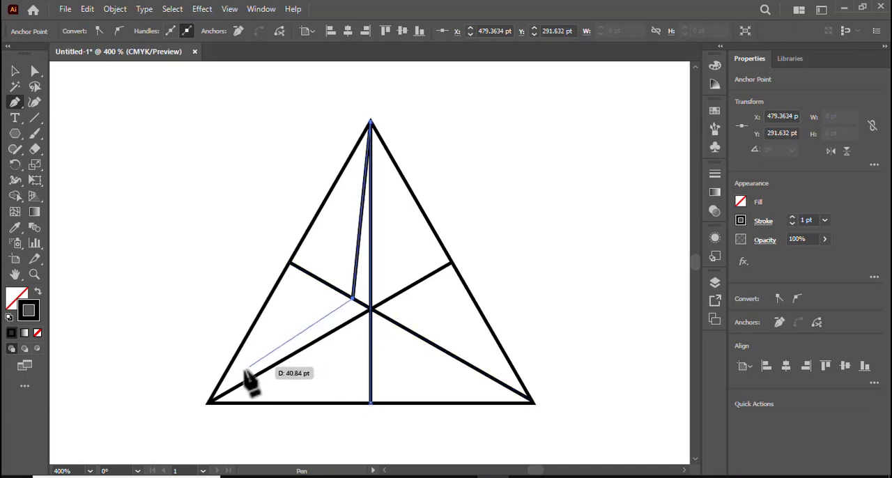
{"action": "left_click", "coordinate": [209, 402]}
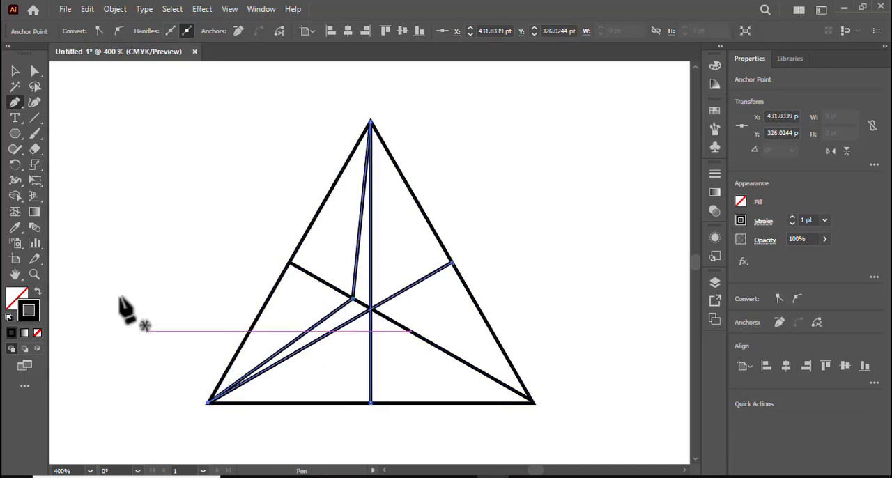
{"action": "left_click", "coordinate": [15, 72]}
{"action": "left_click", "coordinate": [63, 136]}
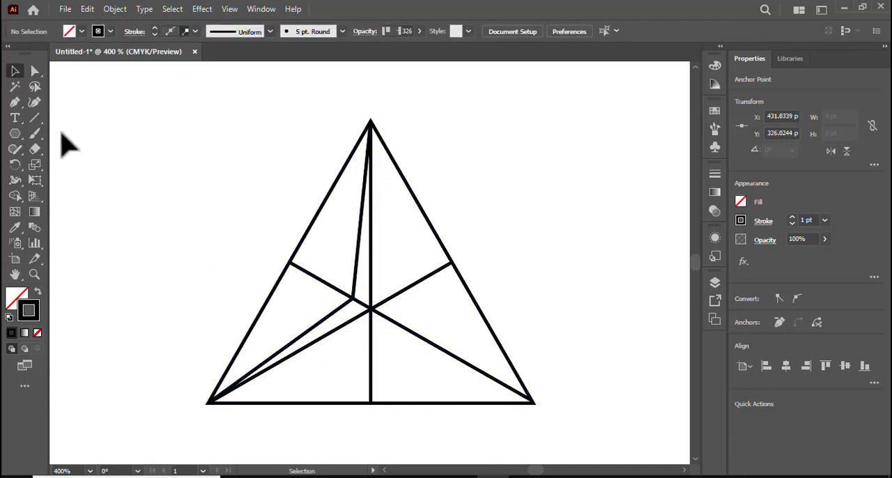
Draw a mirrored bent path from the apex through a point on the diagonal just right of the centre to the lower-right corner.
{"action": "left_click", "coordinate": [15, 102]}
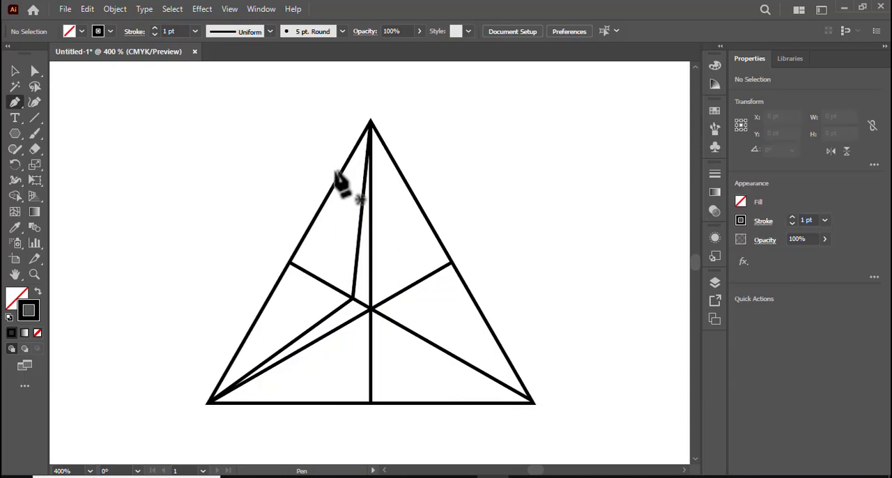
{"action": "left_click", "coordinate": [369, 122]}
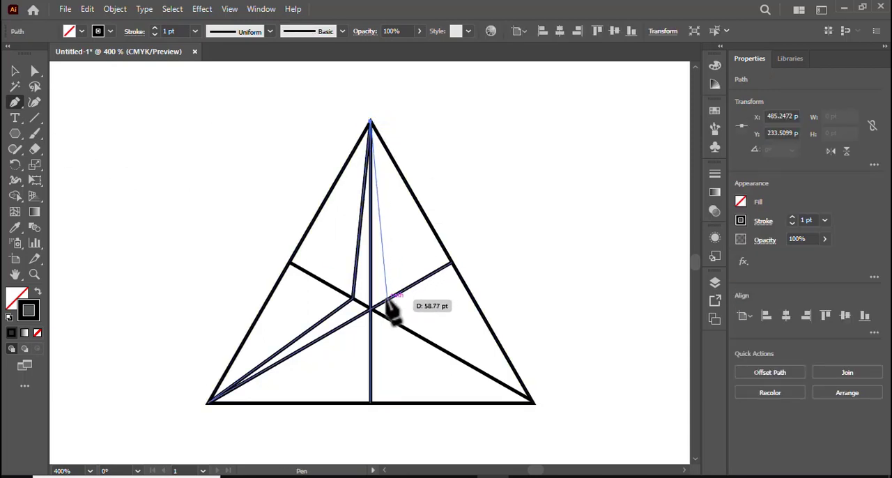
{"action": "left_click", "coordinate": [388, 296]}
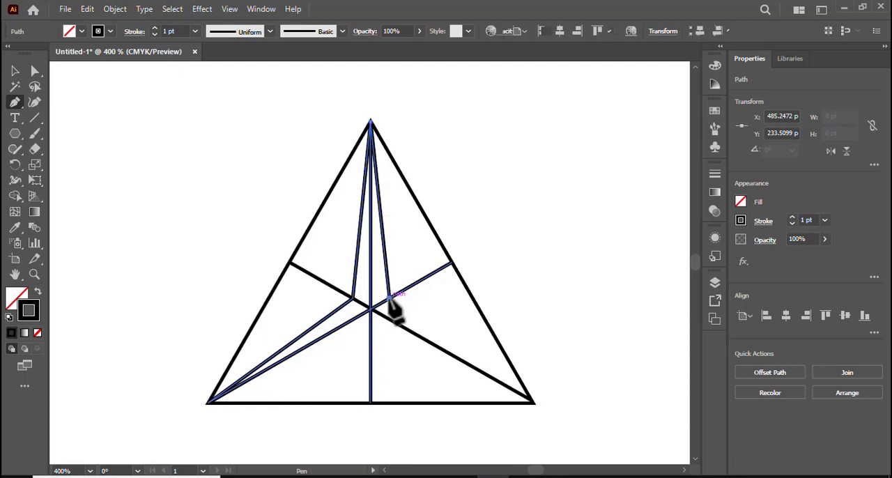
{"action": "left_click", "coordinate": [532, 401]}
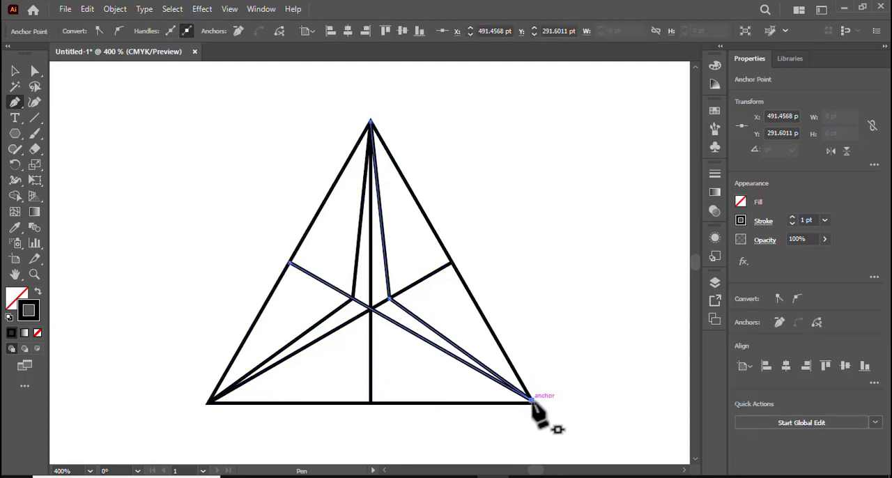
{"action": "left_click", "coordinate": [14, 72]}
{"action": "key", "text": "ctrl+shift+a"}
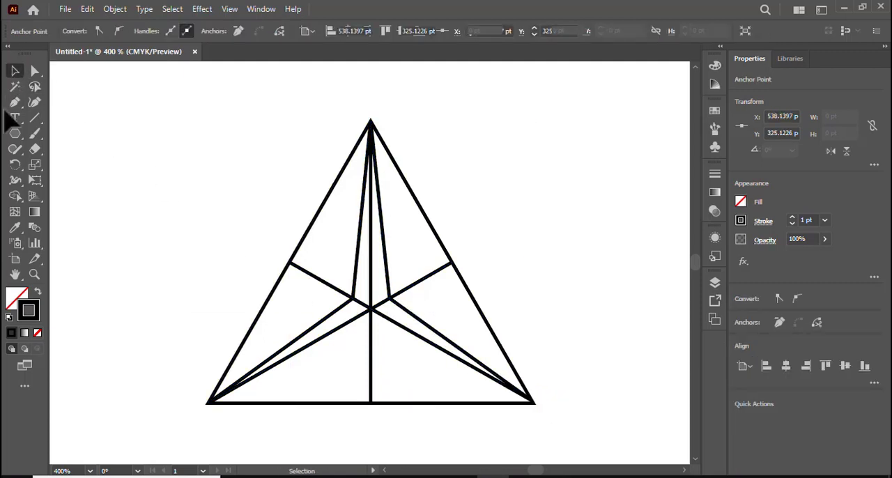
Draw a bent path from the lower-left corner through a point on the vertical line just below the centre to the lower-right corner.
{"action": "left_click", "coordinate": [14, 103]}
{"action": "scroll", "coordinate": [358, 110], "scroll_direction": "down", "scroll_amount": 1}
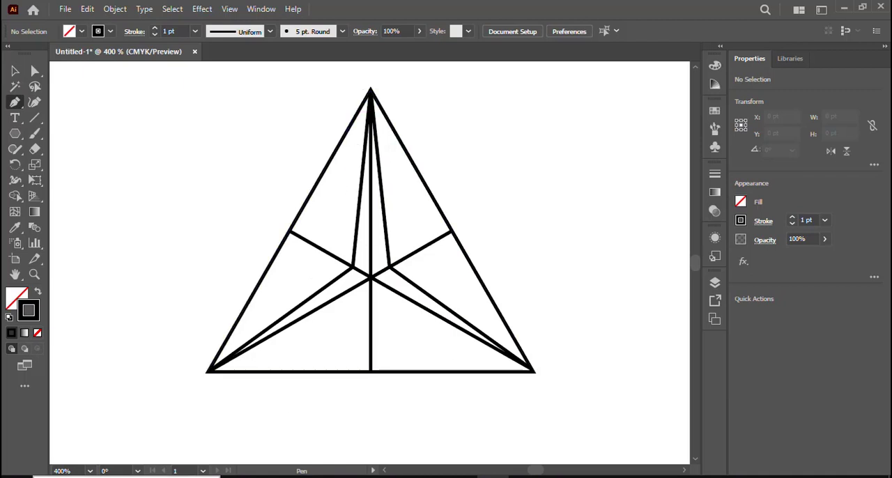
{"action": "left_click", "coordinate": [207, 372]}
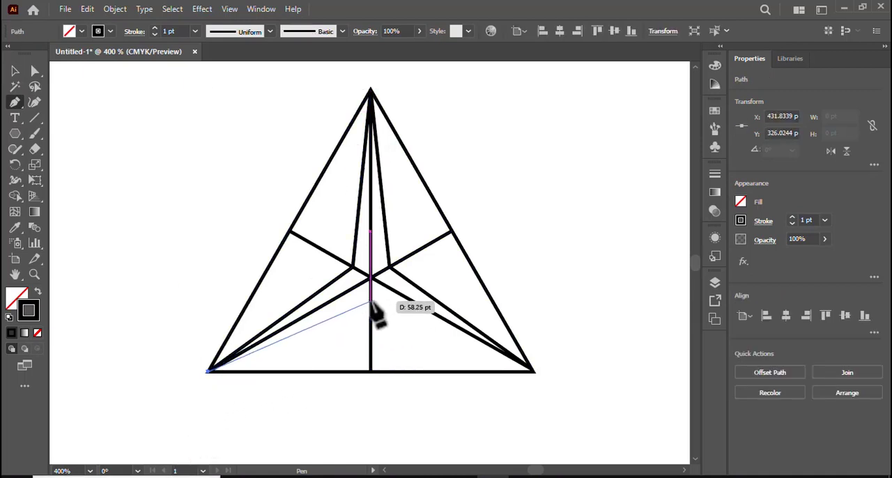
{"action": "left_click", "coordinate": [371, 303]}
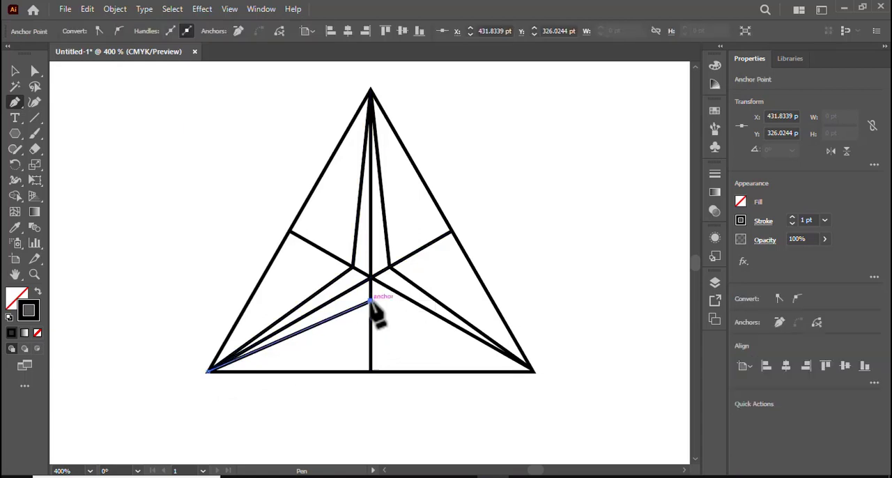
{"action": "left_click", "coordinate": [533, 371]}
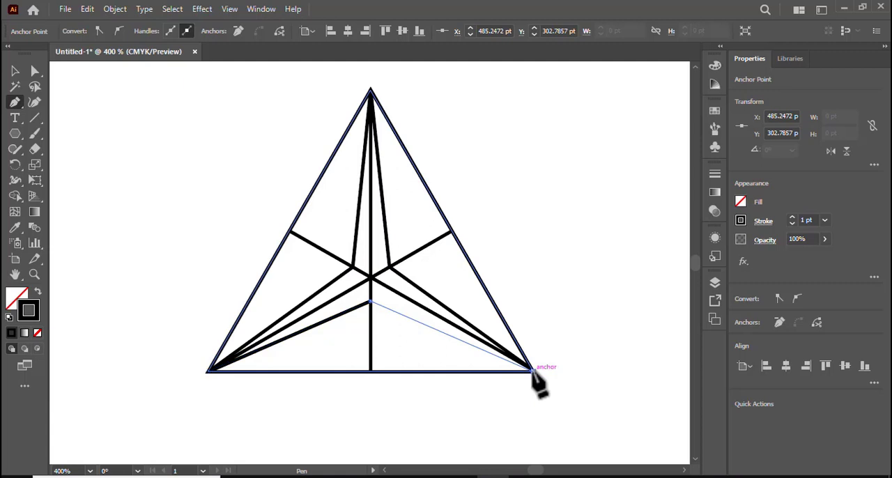
Finish the lower bent path at the triangle's lower-right corner and select the whole line drawing.
{"action": "left_click", "coordinate": [533, 370]}
{"action": "left_click", "coordinate": [16, 70]}
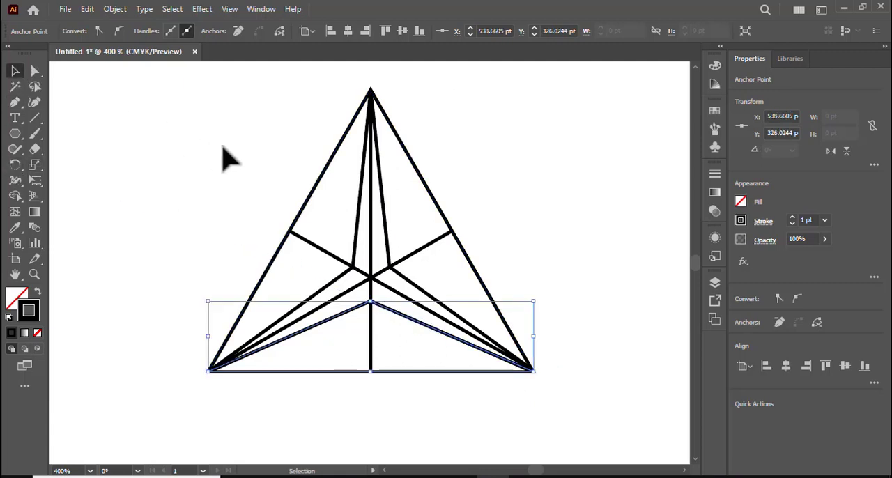
{"action": "left_click_drag", "start_coordinate": [225, 148], "coordinate": [629, 450]}
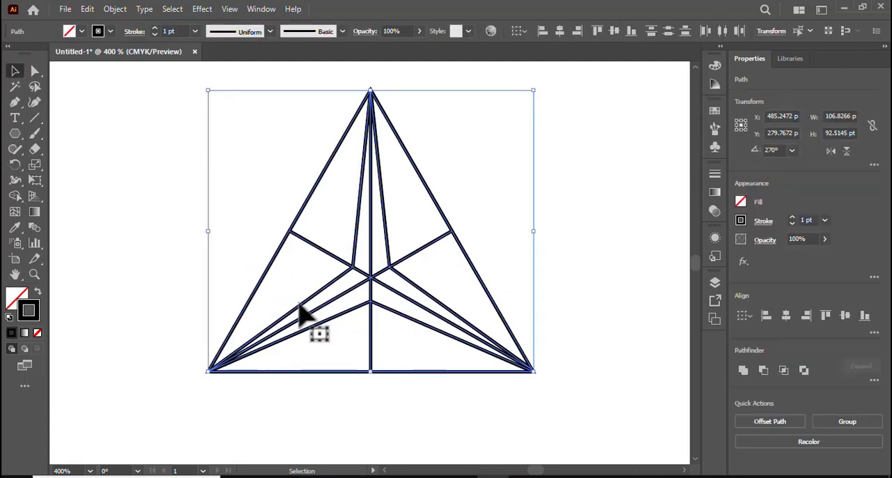
Use Shape Builder with a cyan fill to merge the two regions along each triangle side into one panel per side.
{"action": "left_click", "coordinate": [14, 197]}
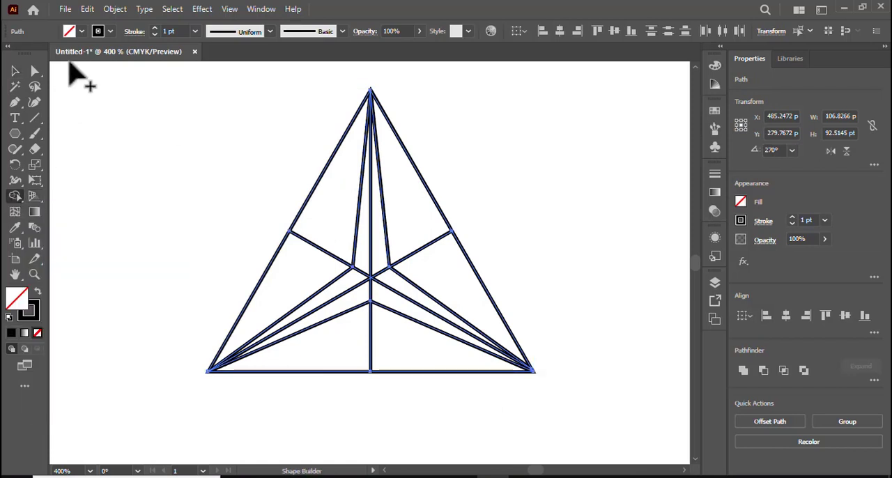
{"action": "left_click", "coordinate": [82, 32]}
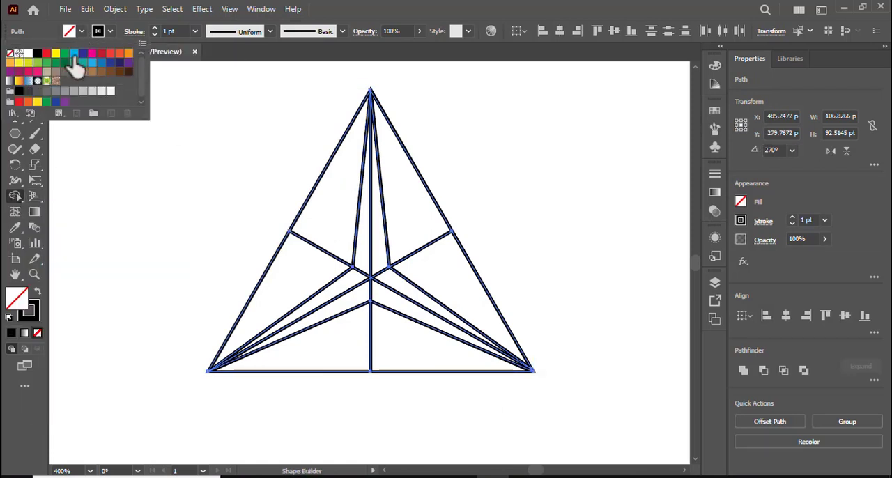
{"action": "left_click", "coordinate": [74, 54]}
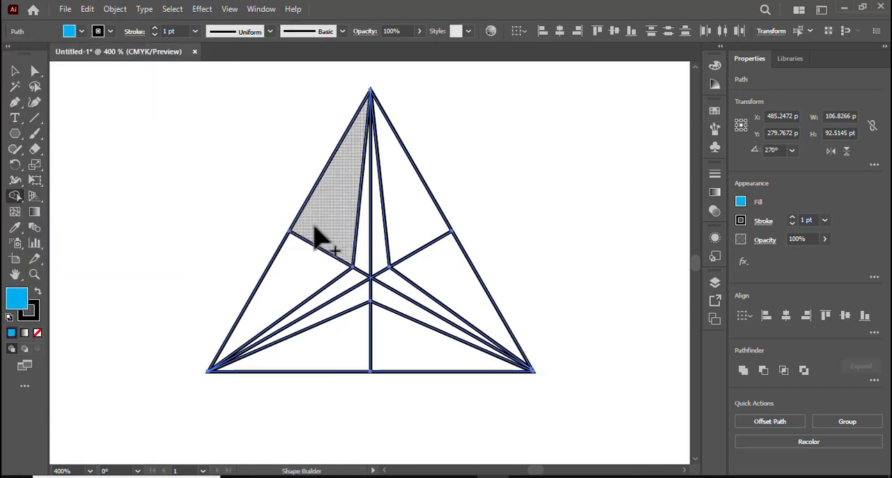
{"action": "left_click_drag", "start_coordinate": [314, 239], "coordinate": [295, 293]}
{"action": "mouse_move", "coordinate": [419, 221]}
{"action": "left_mouse_down"}
{"action": "mouse_move", "coordinate": [464, 278]}
{"action": "mouse_move", "coordinate": [446, 300]}
{"action": "left_mouse_up"}
{"action": "left_click_drag", "start_coordinate": [314, 353], "coordinate": [411, 359]}
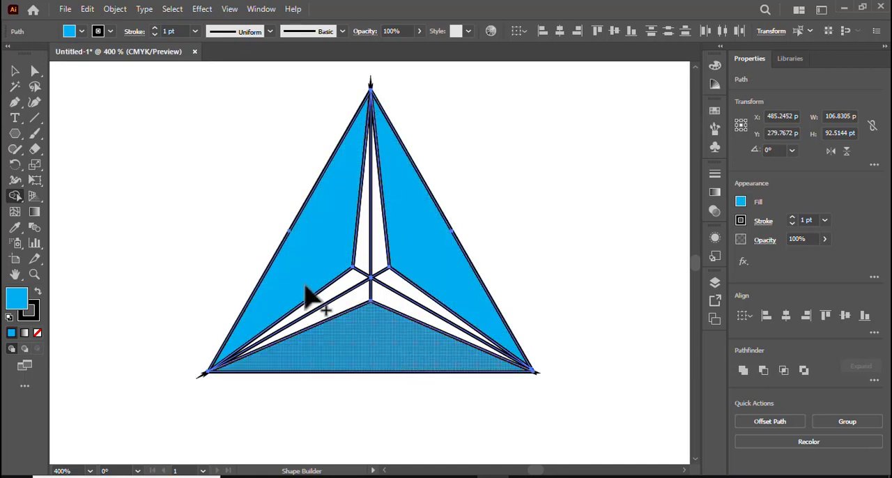
Merge the narrow inner regions with Shape Builder into one red three-pointed star at the triangle's centre.
{"action": "left_click", "coordinate": [82, 32]}
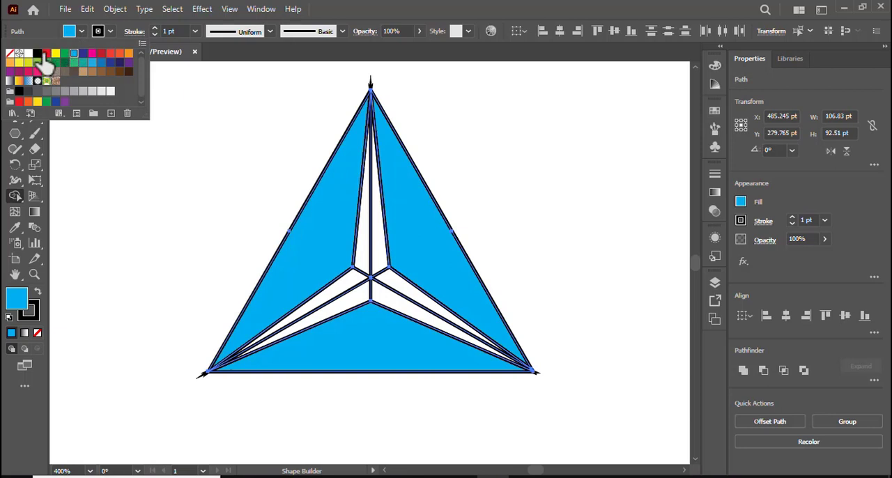
{"action": "left_click", "coordinate": [46, 54]}
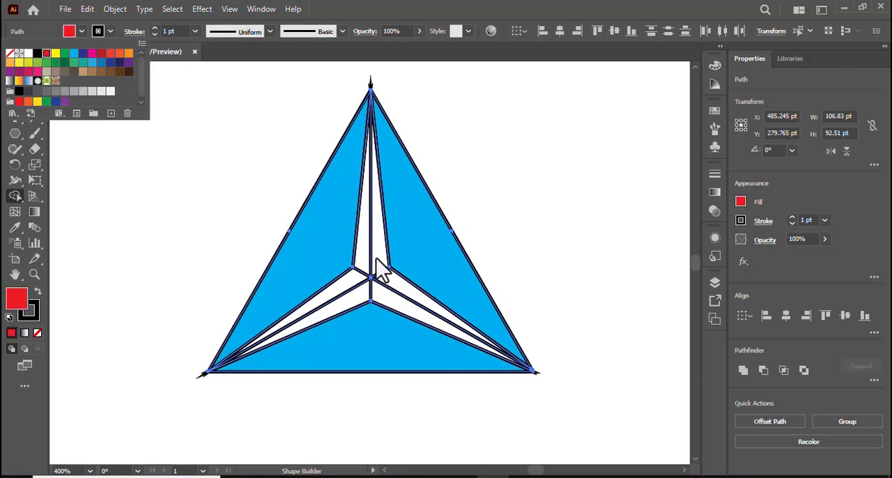
{"action": "left_click", "coordinate": [376, 258]}
{"action": "mouse_move", "coordinate": [376, 257]}
{"action": "left_mouse_down"}
{"action": "mouse_move", "coordinate": [361, 271]}
{"action": "mouse_move", "coordinate": [385, 299]}
{"action": "mouse_move", "coordinate": [382, 284]}
{"action": "left_mouse_up"}
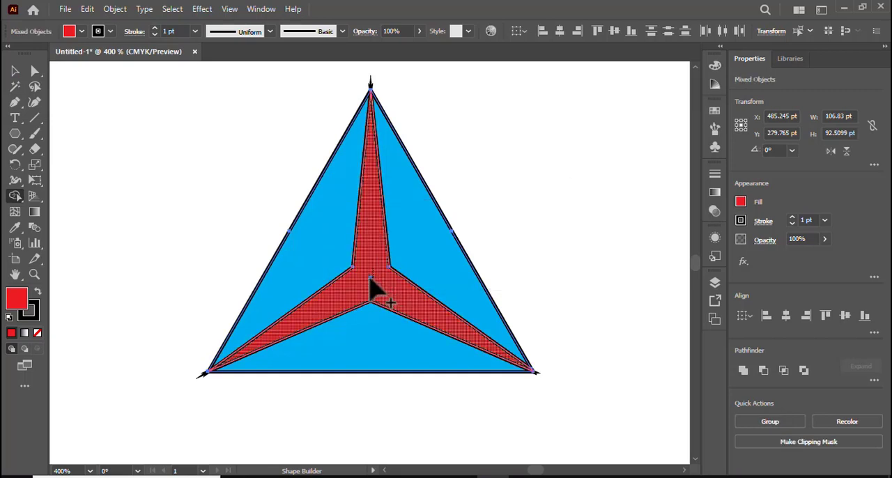
Select the entire triangle artwork and remove its black stroke.
{"action": "left_click", "coordinate": [14, 70]}
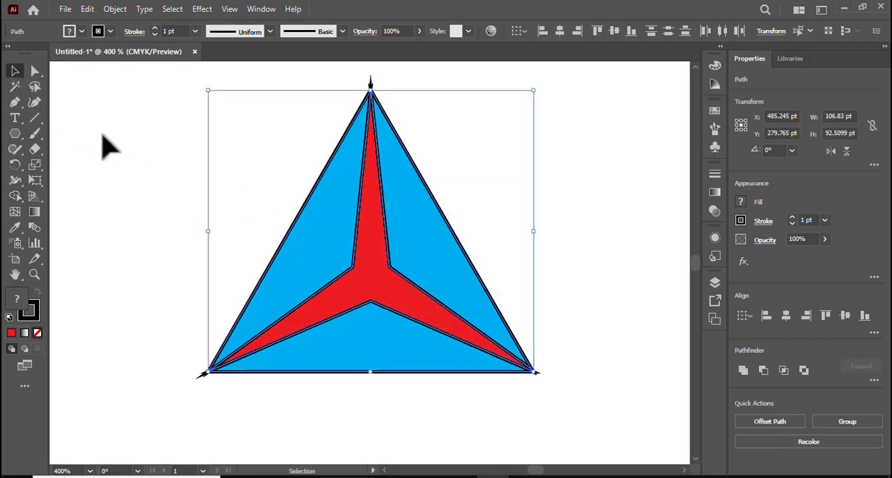
{"action": "left_click", "coordinate": [108, 146]}
{"action": "left_click_drag", "start_coordinate": [175, 100], "coordinate": [547, 416]}
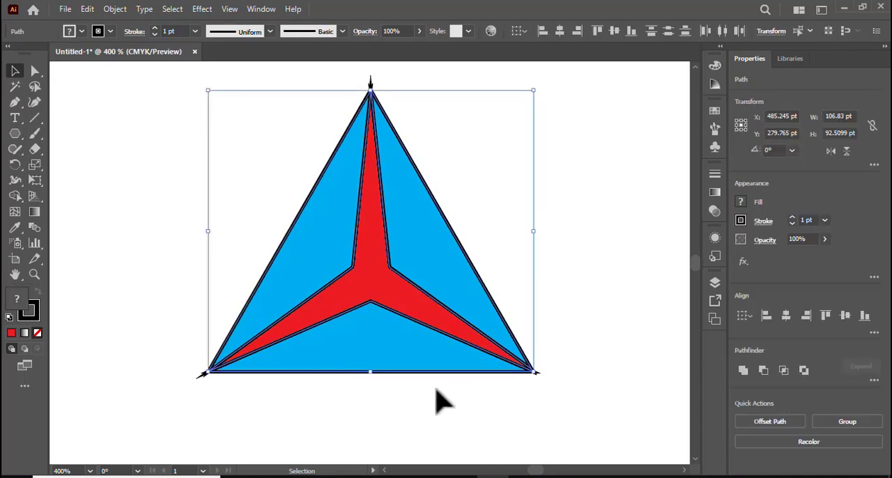
{"action": "left_click", "coordinate": [35, 318]}
{"action": "left_click", "coordinate": [38, 331]}
{"action": "left_click", "coordinate": [108, 273]}
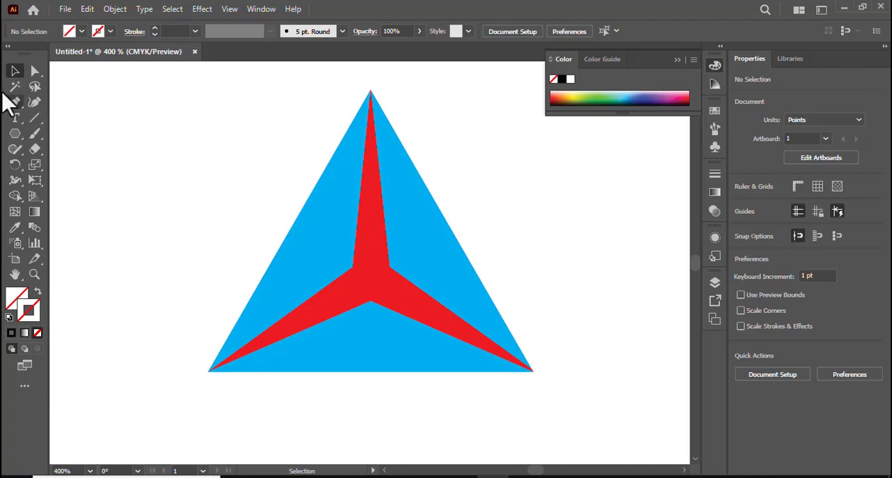
Fill the three cyan outer panels with a black-to-white linear gradient and leave them without a stroke.
{"action": "left_click", "coordinate": [317, 269]}
{"action": "left_click", "coordinate": [451, 266], "text": "shift"}
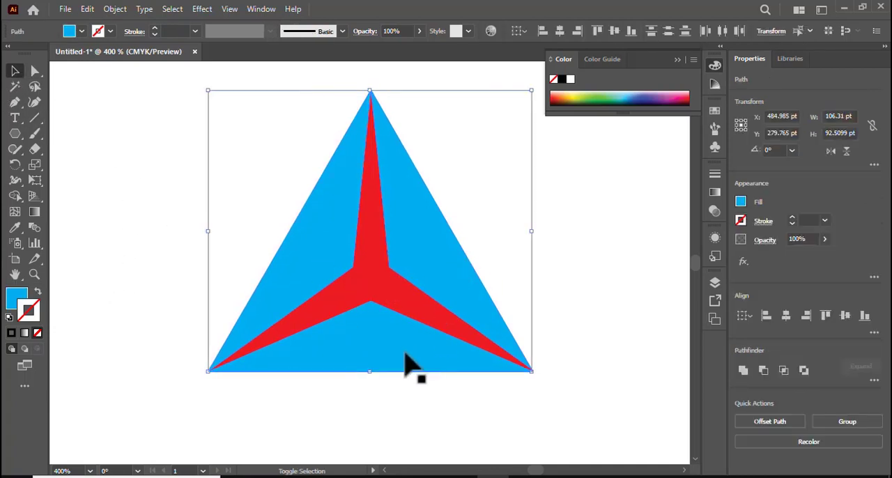
{"action": "left_click", "coordinate": [25, 334]}
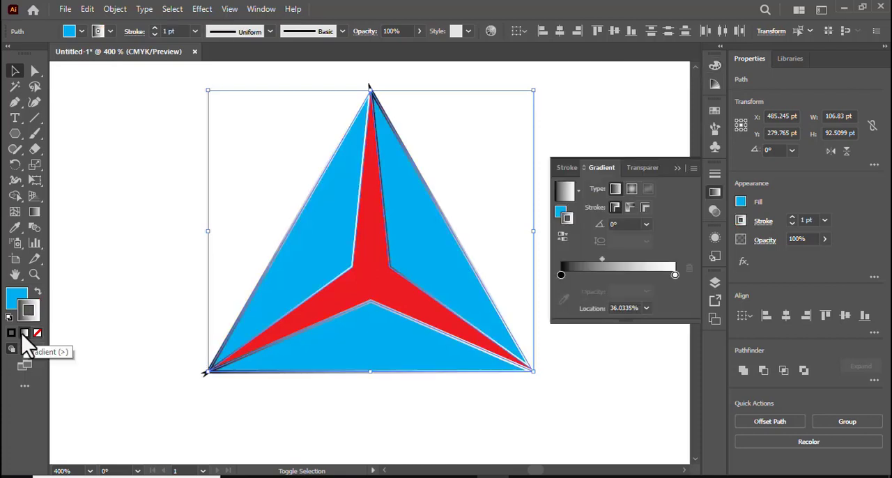
{"action": "left_click", "coordinate": [37, 292]}
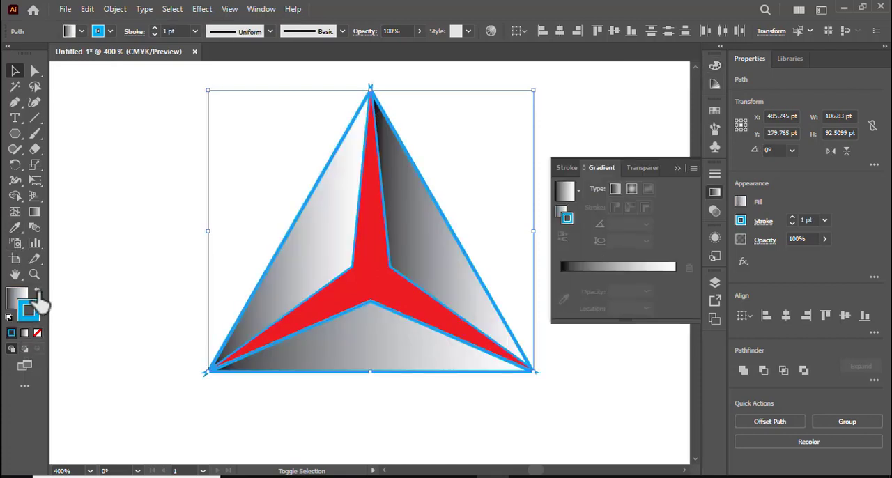
{"action": "left_click", "coordinate": [37, 293]}
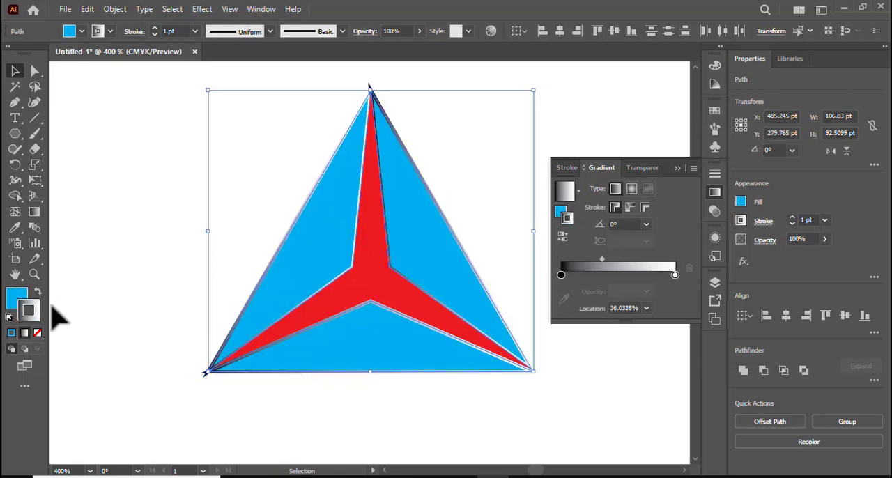
{"action": "left_click", "coordinate": [38, 293]}
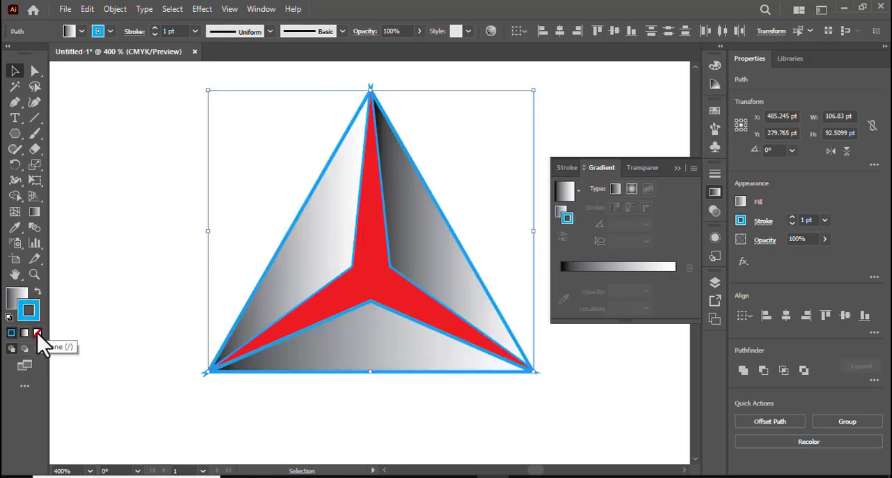
{"action": "left_click", "coordinate": [38, 333]}
{"action": "left_click", "coordinate": [25, 301]}
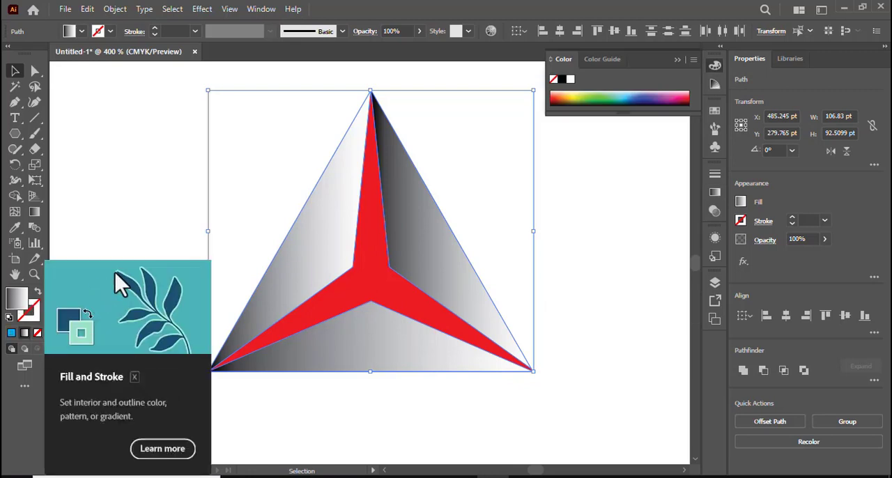
{"action": "left_click", "coordinate": [130, 225]}
Fill the red central star with a linear gradient running from cyan at the start stop to medium blue at the end stop.
{"action": "left_click", "coordinate": [357, 301]}
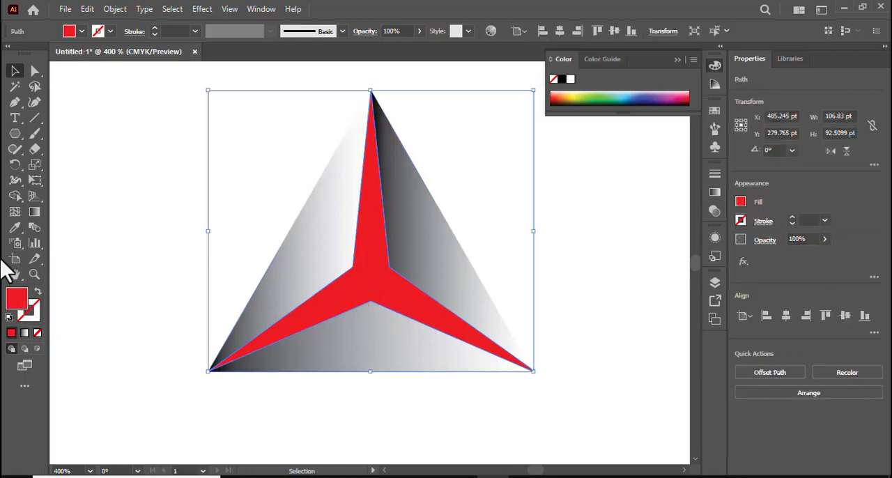
{"action": "left_click", "coordinate": [25, 333]}
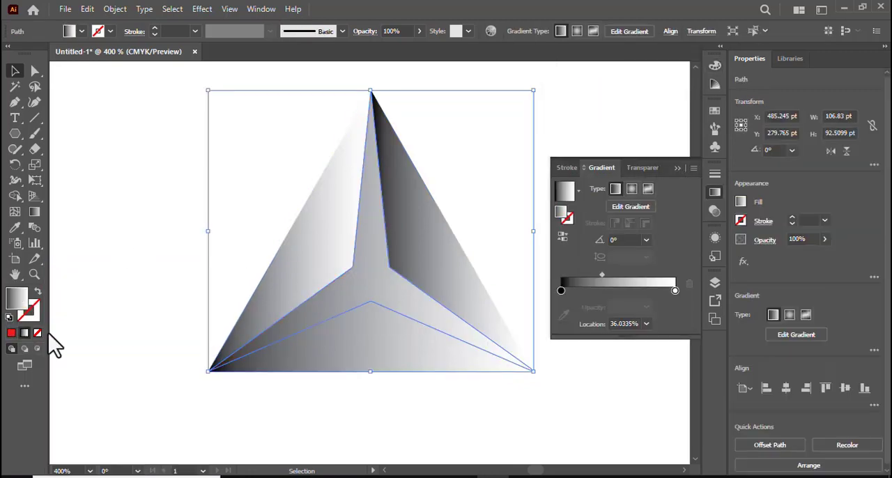
{"action": "double_click", "coordinate": [675, 291]}
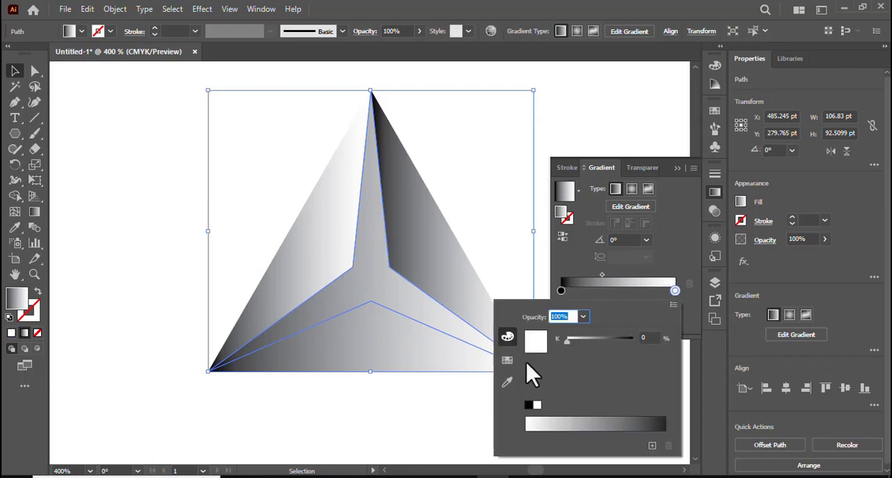
{"action": "left_click", "coordinate": [508, 360]}
{"action": "left_click", "coordinate": [580, 341]}
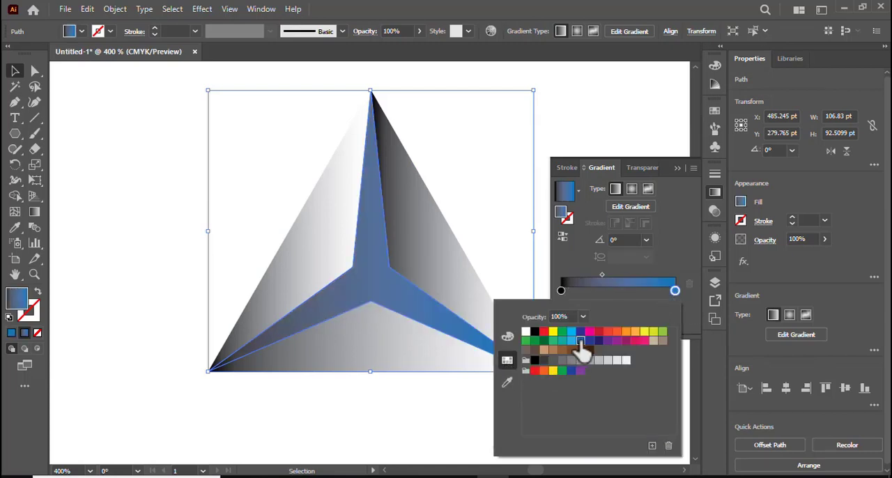
{"action": "left_click", "coordinate": [561, 291]}
{"action": "double_click", "coordinate": [560, 291]}
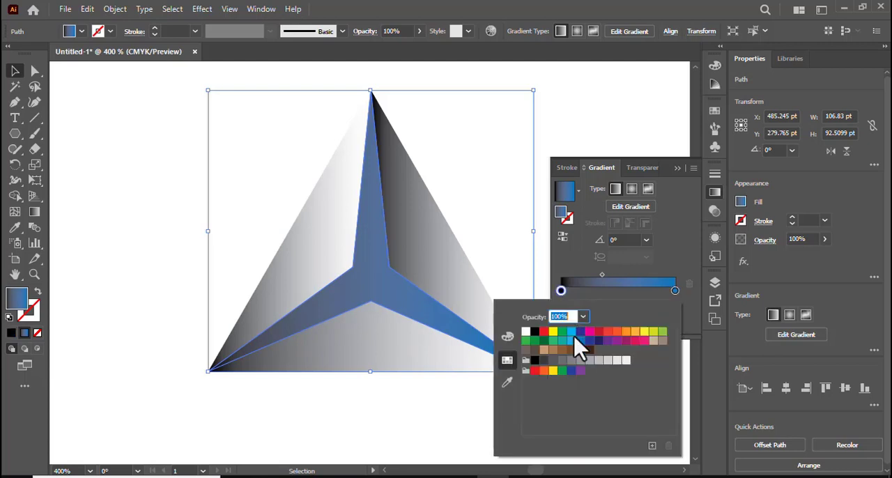
{"action": "left_click", "coordinate": [571, 332]}
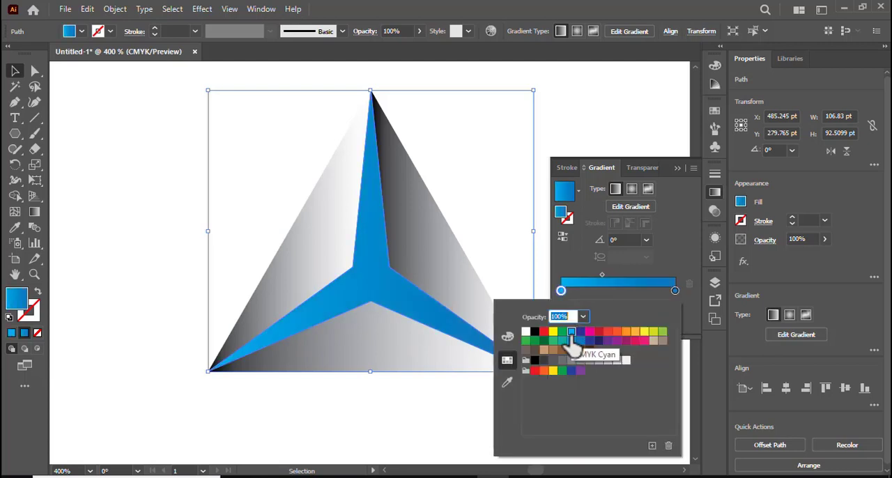
Make the star's gradient radial and move its centre down to where the three arms meet.
{"action": "left_click", "coordinate": [631, 189]}
{"action": "left_click", "coordinate": [630, 190]}
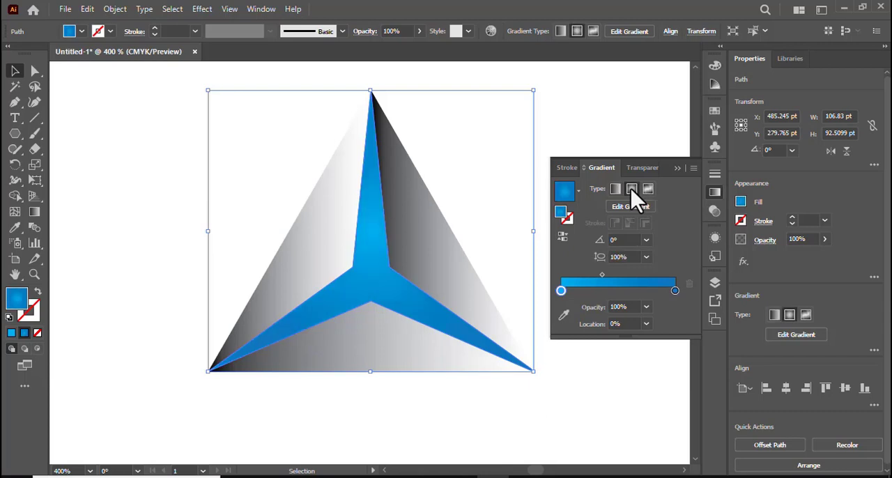
{"action": "left_click", "coordinate": [493, 252]}
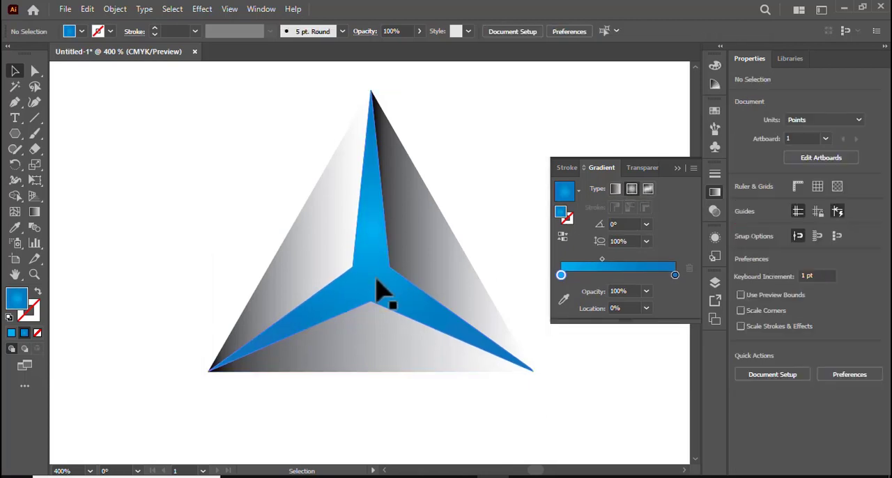
{"action": "left_click", "coordinate": [377, 278]}
{"action": "left_click", "coordinate": [33, 213]}
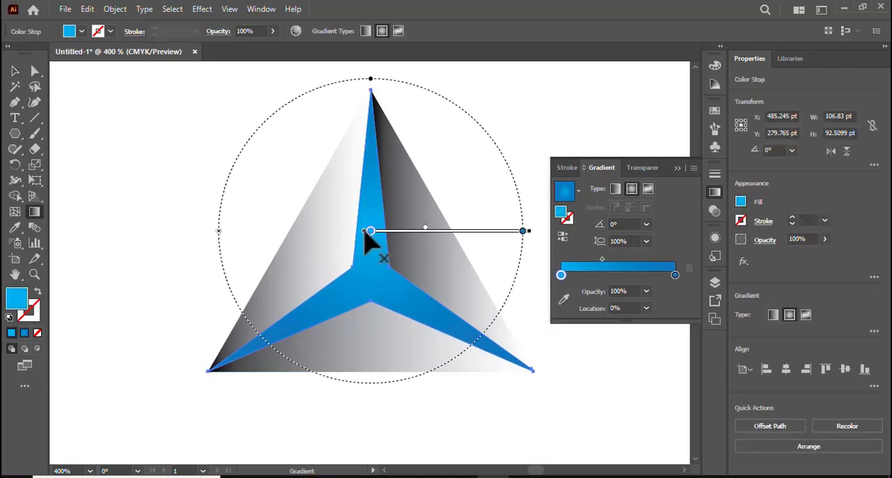
{"action": "left_click_drag", "start_coordinate": [437, 240], "coordinate": [441, 290]}
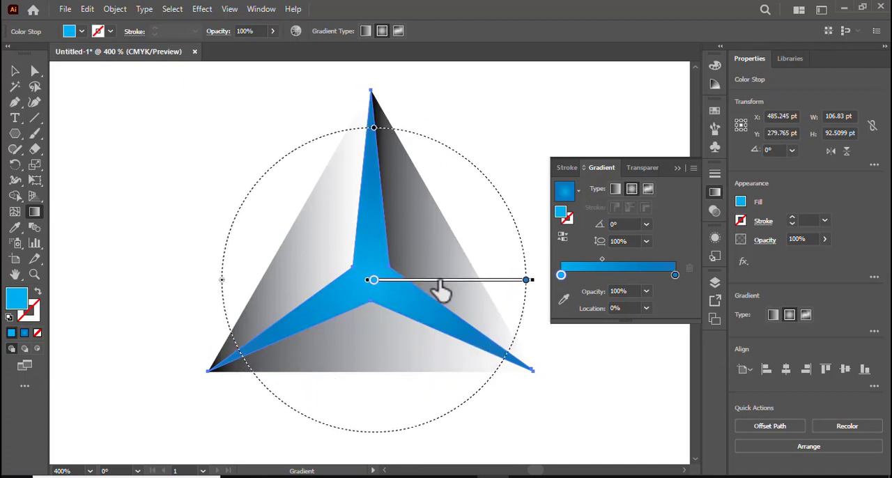
Change the outer colour stop of the star's radial gradient to a dark blue swatch.
{"action": "double_click", "coordinate": [676, 276]}
{"action": "left_click", "coordinate": [589, 326]}
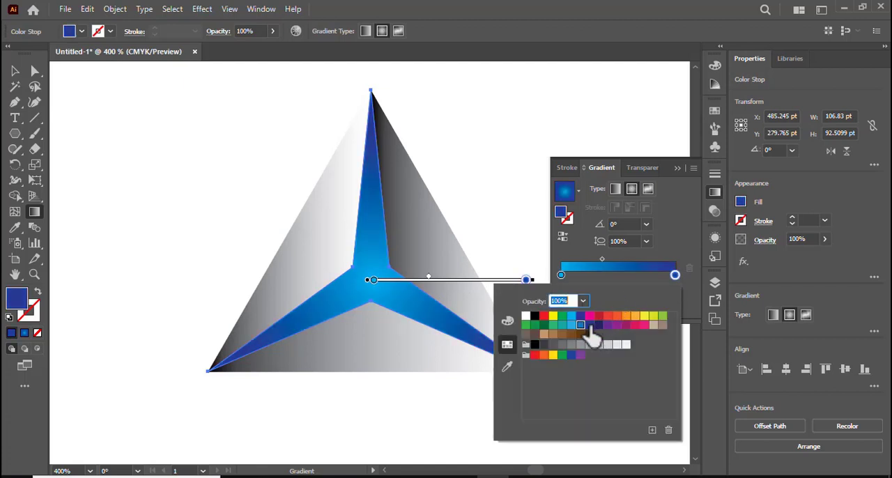
{"action": "left_click", "coordinate": [676, 170]}
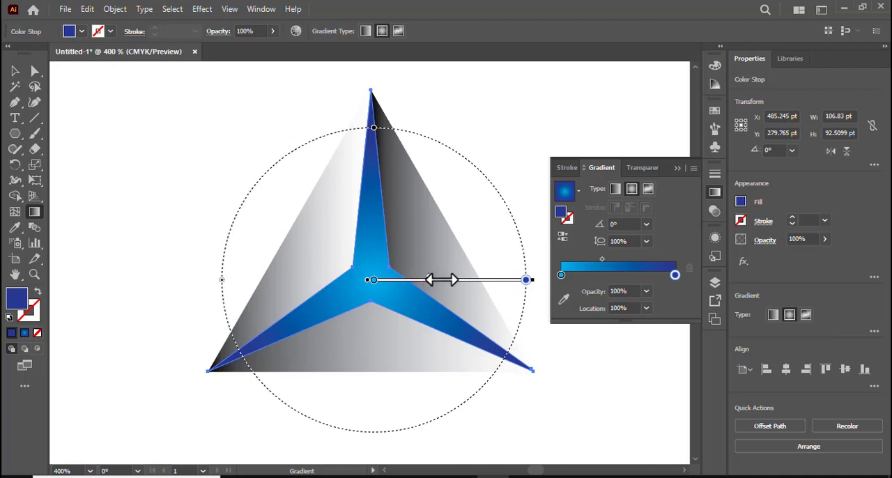
Darken the outer stop of the star's gradient by setting its black (K) value to 47%, and deselect the star.
{"action": "double_click", "coordinate": [674, 276]}
{"action": "left_click", "coordinate": [507, 322]}
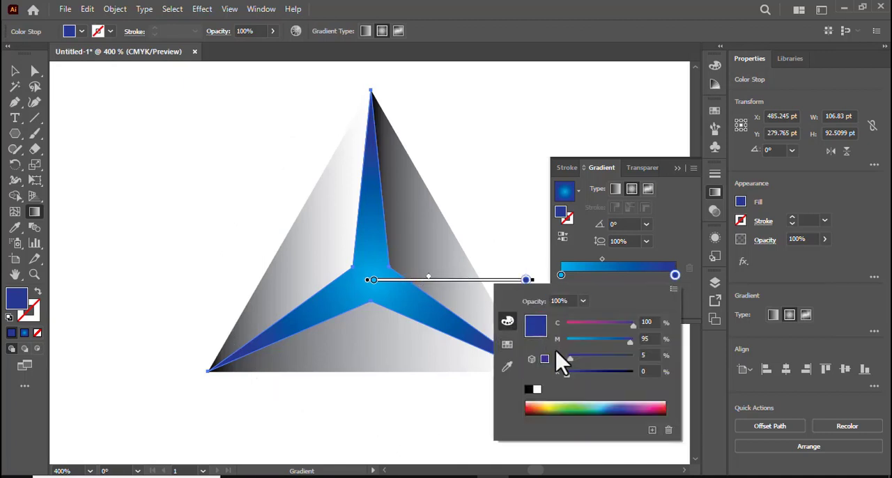
{"action": "left_click_drag", "start_coordinate": [566, 376], "coordinate": [597, 377]}
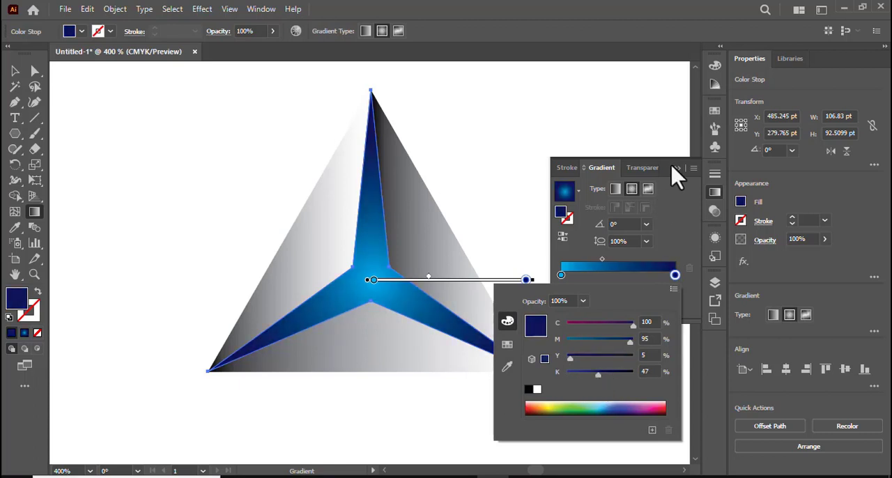
{"action": "left_click", "coordinate": [683, 178]}
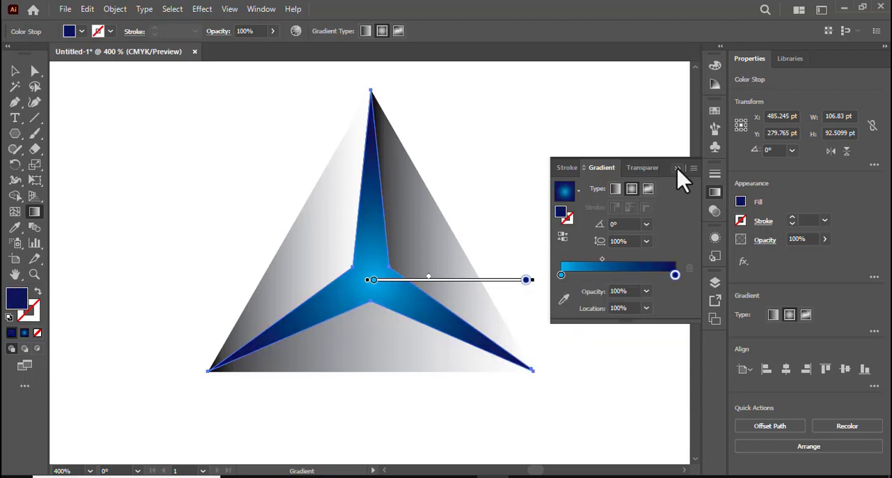
{"action": "left_click", "coordinate": [678, 169]}
{"action": "left_click", "coordinate": [14, 70]}
{"action": "left_click", "coordinate": [126, 174]}
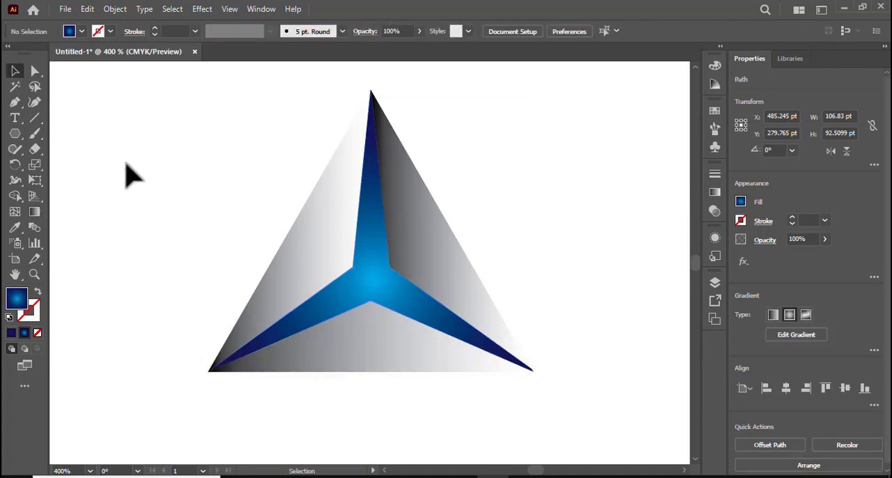
Redirect the right outer panel's gradient diagonally, from the star's centre towards the triangle's outer edge.
{"action": "left_click", "coordinate": [448, 269]}
{"action": "left_click", "coordinate": [34, 211]}
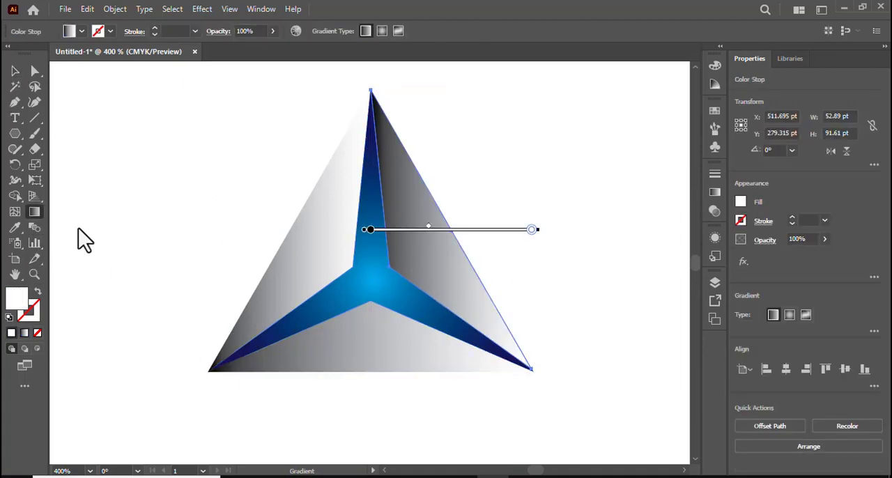
{"action": "left_click_drag", "start_coordinate": [340, 320], "coordinate": [447, 233]}
Swap the black and white stops of the right panel's gradient, redraw it outward at about 30°, and deselect the panel.
{"action": "double_click", "coordinate": [33, 213]}
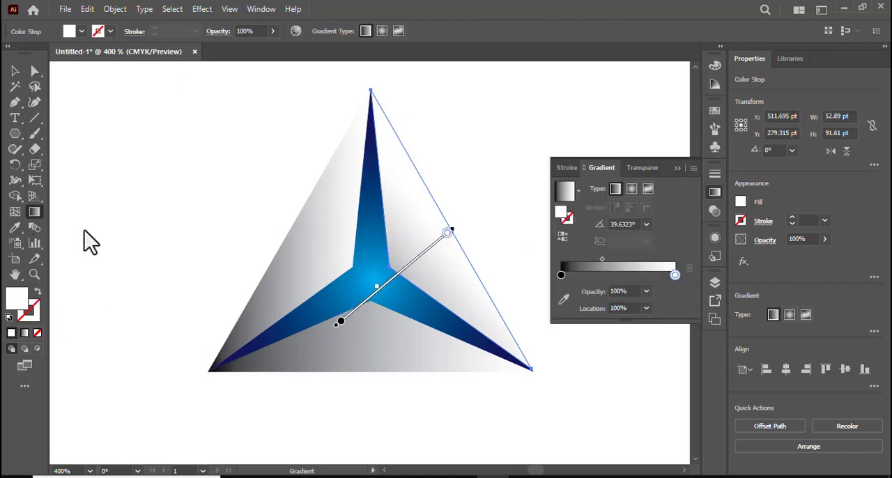
{"action": "left_click_drag", "start_coordinate": [561, 275], "coordinate": [504, 283]}
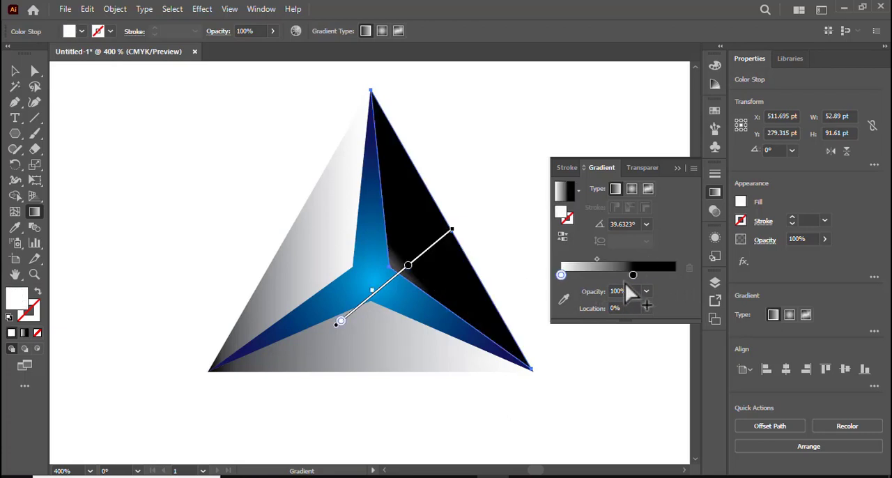
{"action": "left_click_drag", "start_coordinate": [633, 274], "coordinate": [690, 275]}
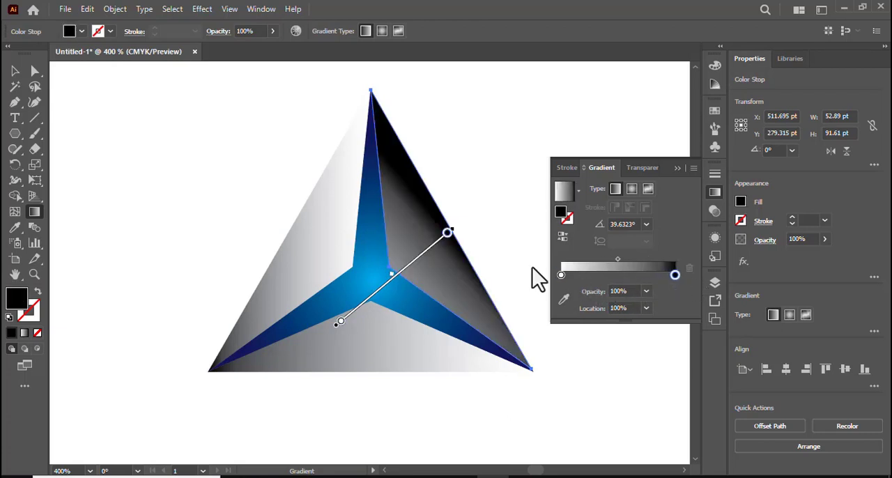
{"action": "mouse_move", "coordinate": [318, 326]}
{"action": "left_mouse_down"}
{"action": "mouse_move", "coordinate": [448, 244]}
{"action": "mouse_move", "coordinate": [469, 244]}
{"action": "mouse_move", "coordinate": [464, 237]}
{"action": "mouse_move", "coordinate": [473, 247]}
{"action": "left_mouse_up"}
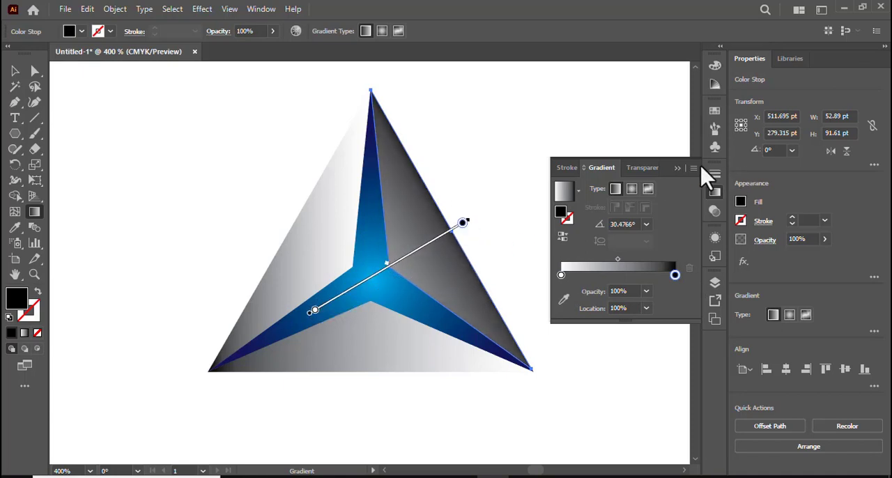
{"action": "left_click", "coordinate": [684, 169]}
{"action": "left_click", "coordinate": [14, 72]}
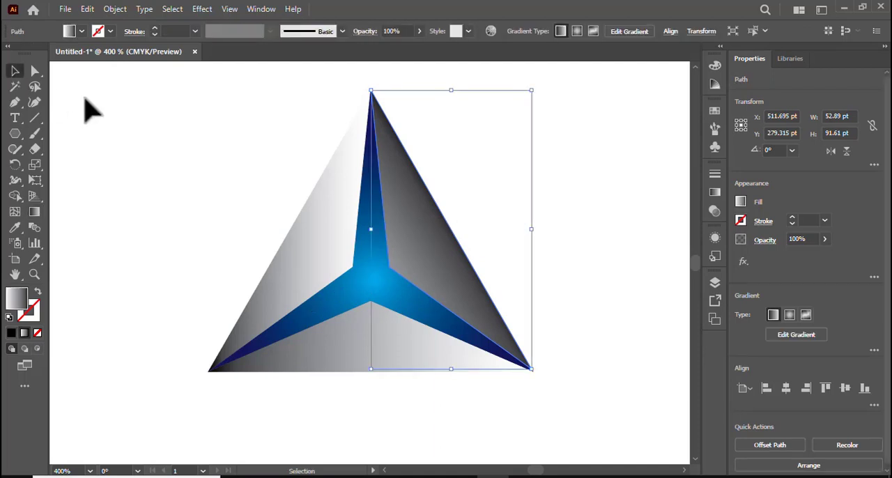
{"action": "left_click", "coordinate": [86, 101]}
Redraw the bottom panel's gradient vertically, from black just below the triangle up to white at the star's centre, and deselect it.
{"action": "left_click", "coordinate": [390, 359]}
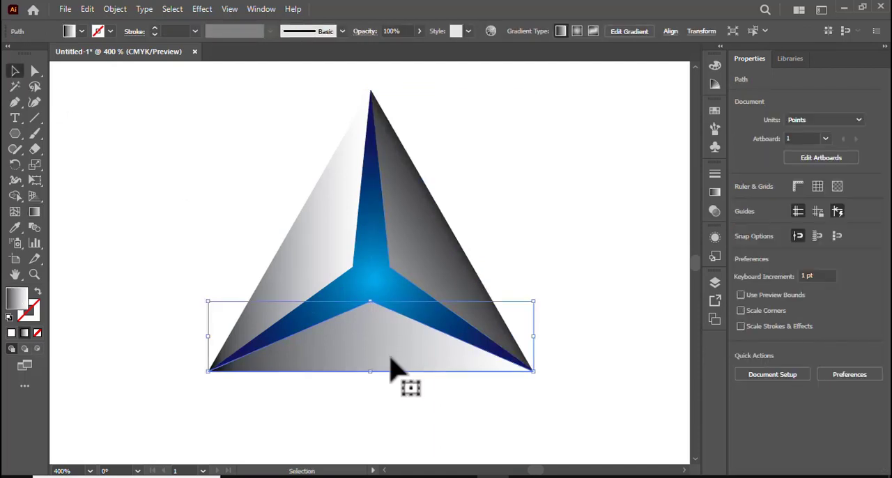
{"action": "left_click", "coordinate": [35, 212]}
{"action": "mouse_move", "coordinate": [374, 418]}
{"action": "left_mouse_down"}
{"action": "mouse_move", "coordinate": [390, 328]}
{"action": "mouse_move", "coordinate": [379, 269]}
{"action": "left_mouse_up"}
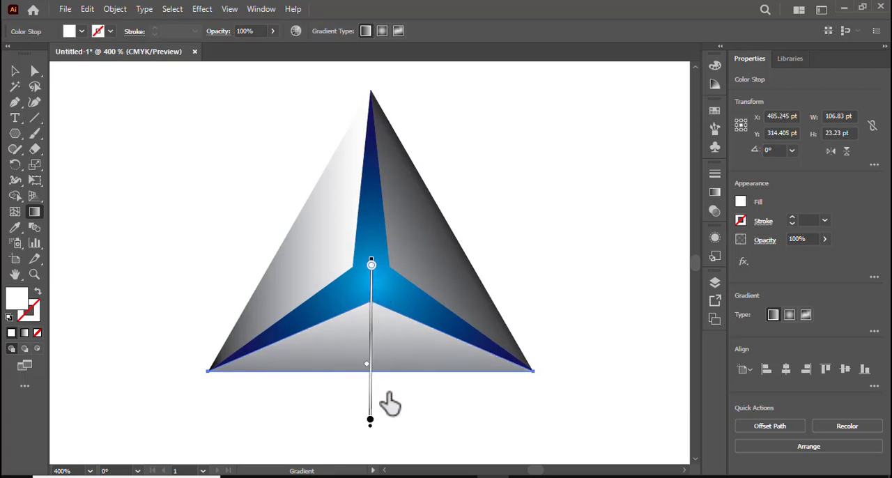
{"action": "left_click_drag", "start_coordinate": [384, 391], "coordinate": [380, 285]}
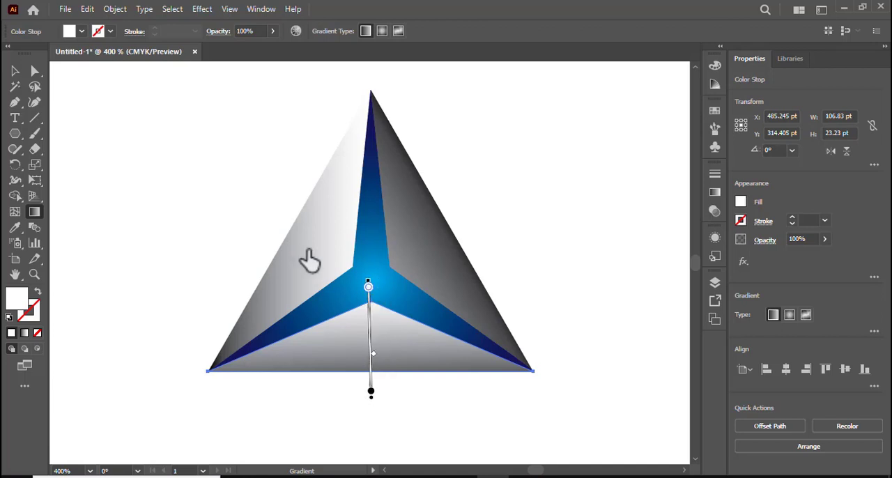
{"action": "left_click", "coordinate": [15, 70]}
{"action": "left_click", "coordinate": [96, 193]}
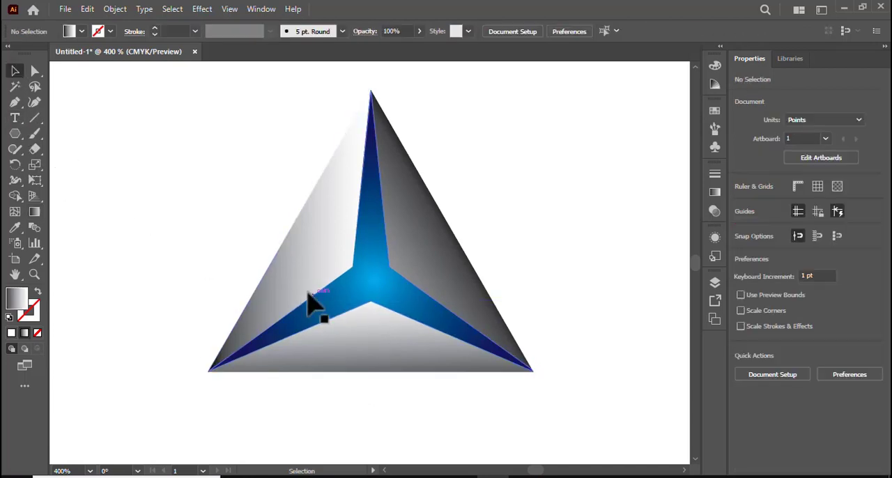
Redraw the left panel's gradient diagonally, from black near the triangle's apex to white beyond its lower-left corner, and deselect it.
{"action": "left_click", "coordinate": [284, 263]}
{"action": "left_click", "coordinate": [34, 212]}
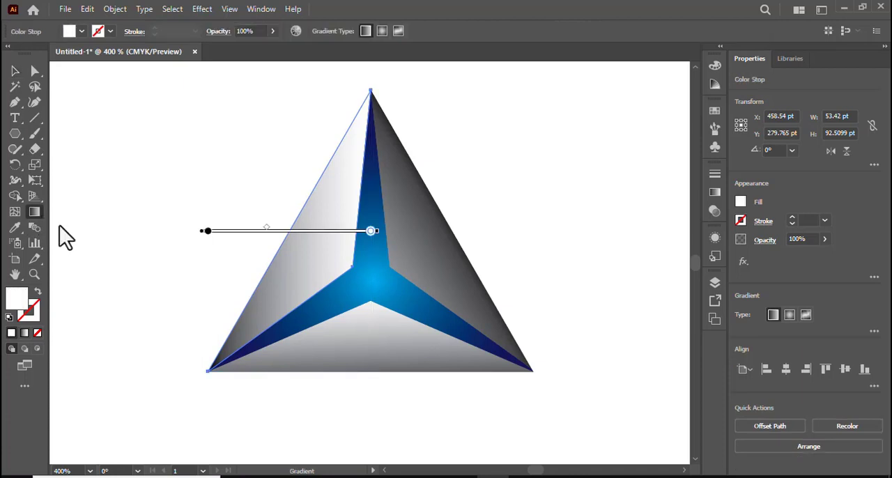
{"action": "left_click_drag", "start_coordinate": [132, 326], "coordinate": [294, 216]}
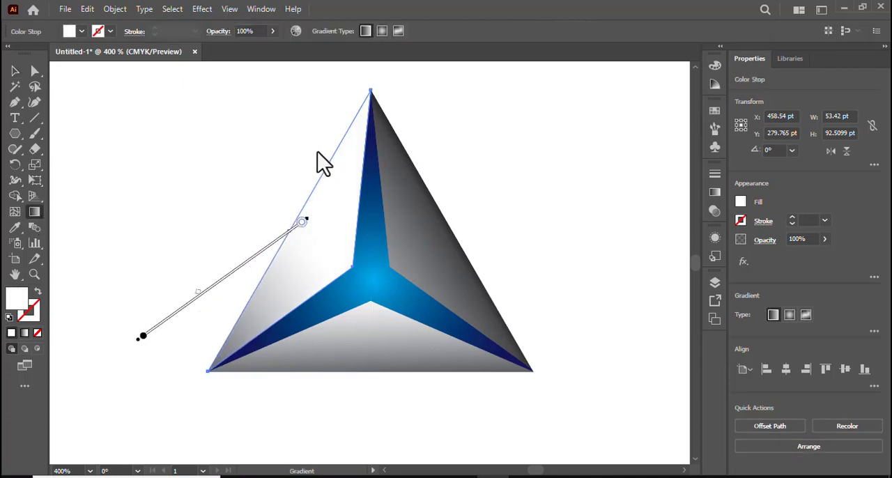
{"action": "mouse_move", "coordinate": [318, 152]}
{"action": "left_mouse_down"}
{"action": "mouse_move", "coordinate": [245, 195]}
{"action": "mouse_move", "coordinate": [140, 214]}
{"action": "left_mouse_up"}
{"action": "mouse_move", "coordinate": [428, 120]}
{"action": "left_mouse_down"}
{"action": "mouse_move", "coordinate": [321, 218]}
{"action": "mouse_move", "coordinate": [237, 249]}
{"action": "mouse_move", "coordinate": [194, 291]}
{"action": "mouse_move", "coordinate": [182, 370]}
{"action": "mouse_move", "coordinate": [208, 372]}
{"action": "mouse_move", "coordinate": [193, 376]}
{"action": "left_mouse_up"}
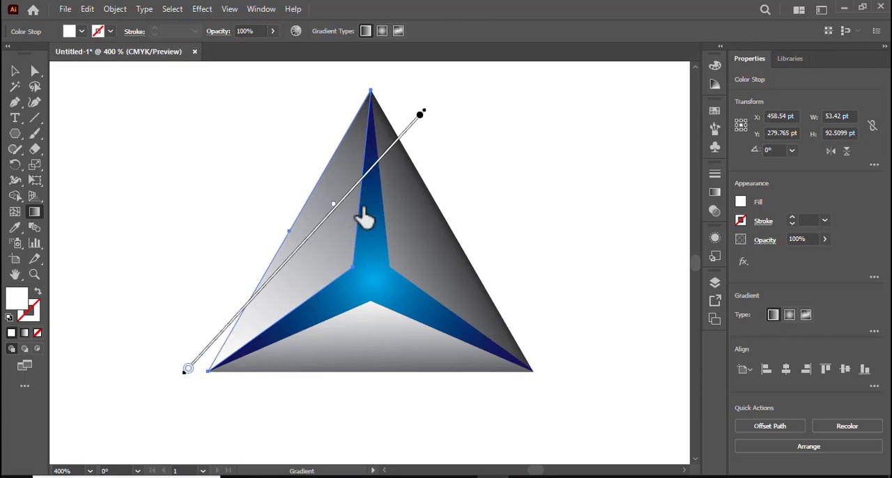
{"action": "mouse_move", "coordinate": [360, 201]}
{"action": "left_mouse_down"}
{"action": "mouse_move", "coordinate": [239, 280]}
{"action": "mouse_move", "coordinate": [221, 266]}
{"action": "left_mouse_up"}
{"action": "mouse_move", "coordinate": [404, 123]}
{"action": "left_mouse_down"}
{"action": "mouse_move", "coordinate": [231, 287]}
{"action": "mouse_move", "coordinate": [190, 346]}
{"action": "mouse_move", "coordinate": [129, 387]}
{"action": "mouse_move", "coordinate": [136, 394]}
{"action": "left_mouse_up"}
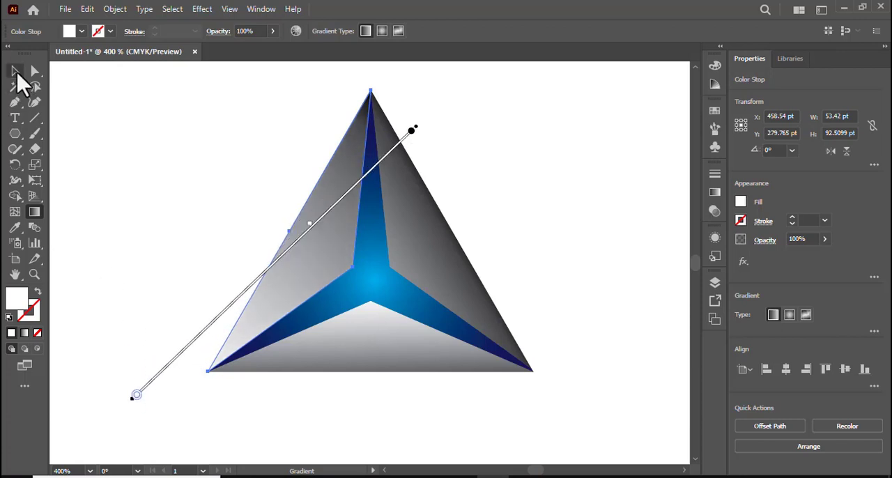
{"action": "left_click", "coordinate": [16, 73]}
{"action": "left_click", "coordinate": [135, 144]}
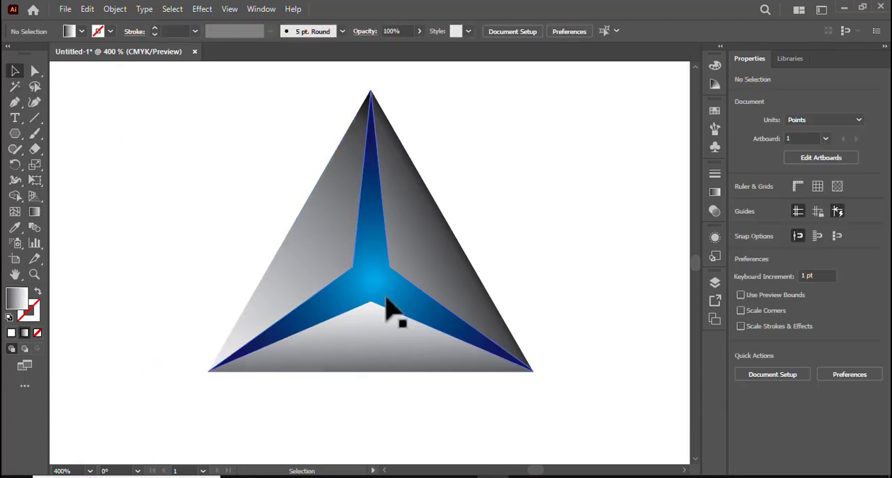
Group the blue star and the three outer panels into one object, and deselect it.
{"action": "left_click_drag", "start_coordinate": [244, 159], "coordinate": [468, 372]}
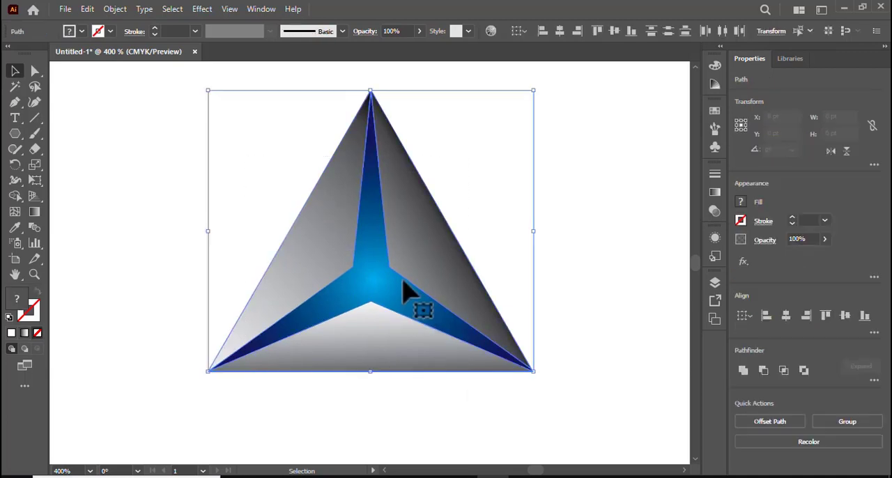
{"action": "right_click", "coordinate": [406, 282]}
{"action": "left_click", "coordinate": [456, 87]}
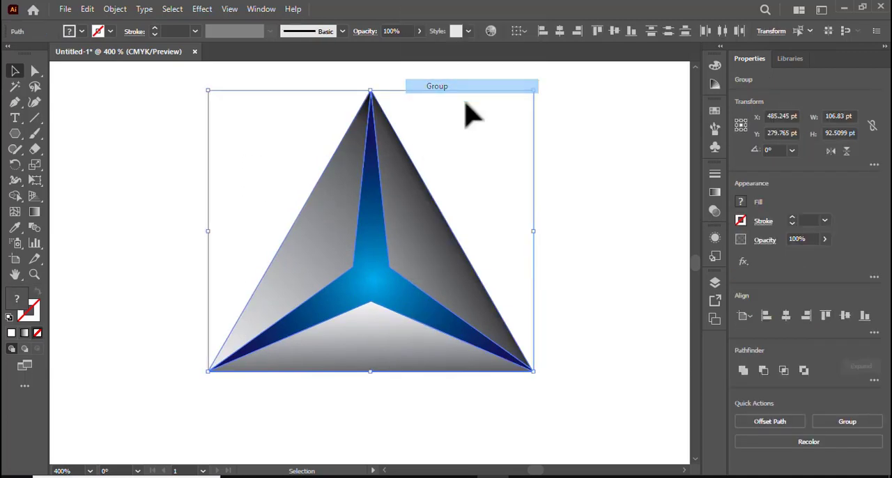
{"action": "left_click", "coordinate": [611, 225]}
Move the triangle group onto the hexagon, with its apex at the hexagon's top vertex.
{"action": "key", "text": "ctrl+minus"}
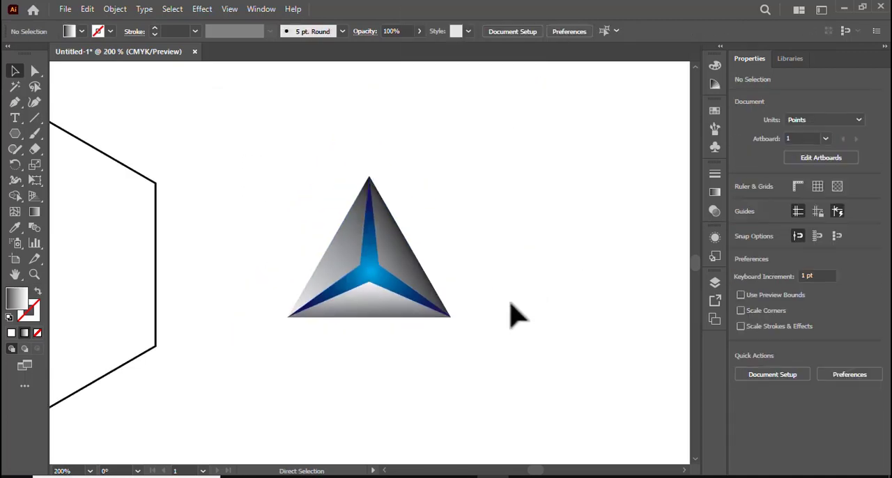
{"action": "left_click_drag", "start_coordinate": [225, 325], "coordinate": [452, 323]}
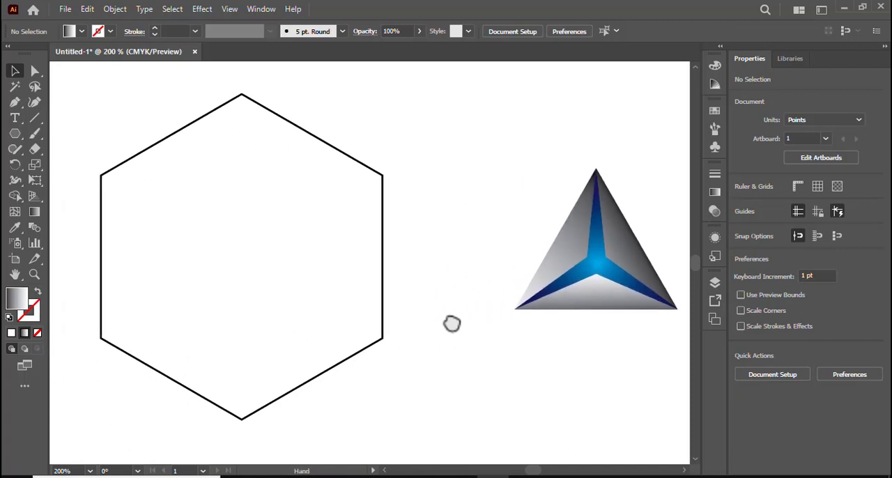
{"action": "left_click_drag", "start_coordinate": [602, 278], "coordinate": [250, 194]}
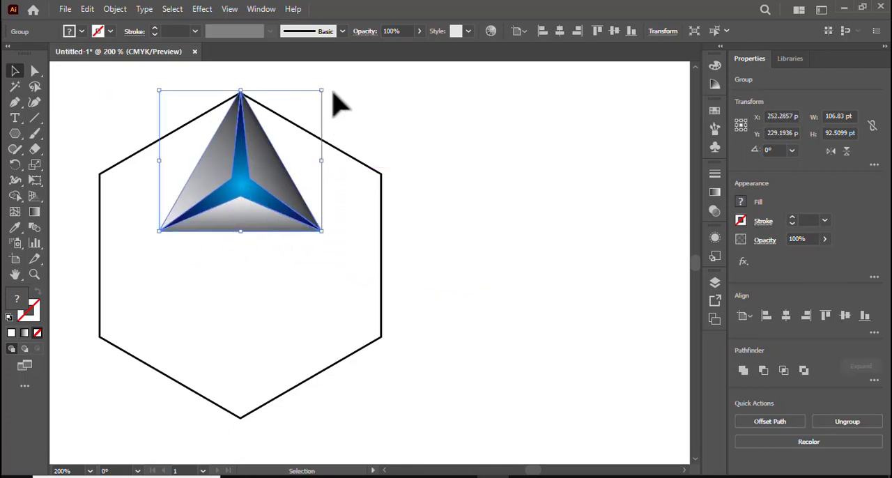
Rotate the triangle group to 330° and fit it exactly into the hexagon's upper-left sixth.
{"action": "left_click_drag", "start_coordinate": [328, 93], "coordinate": [348, 147]}
{"action": "left_click_drag", "start_coordinate": [236, 164], "coordinate": [203, 169]}
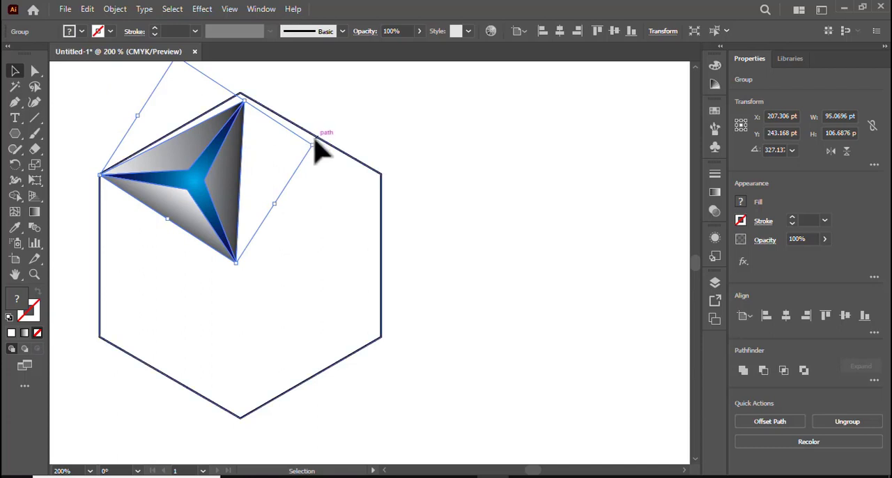
{"action": "left_click_drag", "start_coordinate": [314, 138], "coordinate": [317, 135]}
{"action": "left_click_drag", "start_coordinate": [207, 180], "coordinate": [200, 183]}
{"action": "key", "text": "ctrl+equal"}
{"action": "key", "text": "ctrl+equal"}
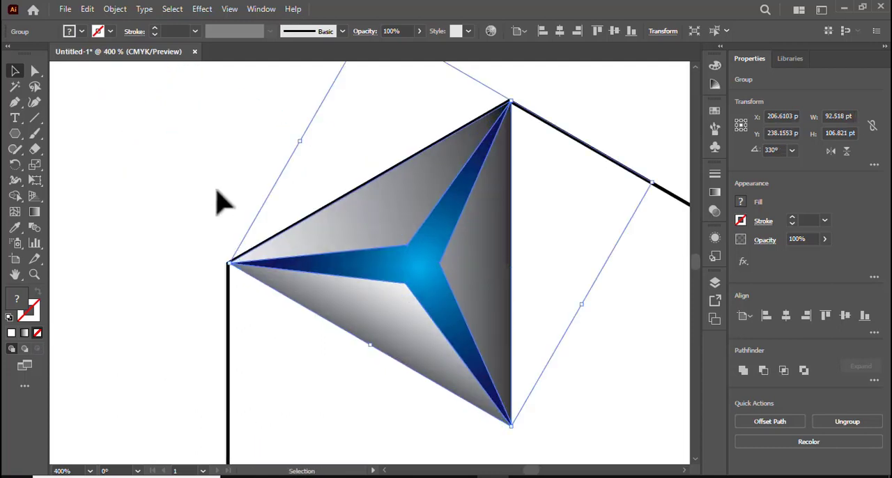
{"action": "key", "text": "ctrl+minus"}
{"action": "key", "text": "ctrl+minus"}
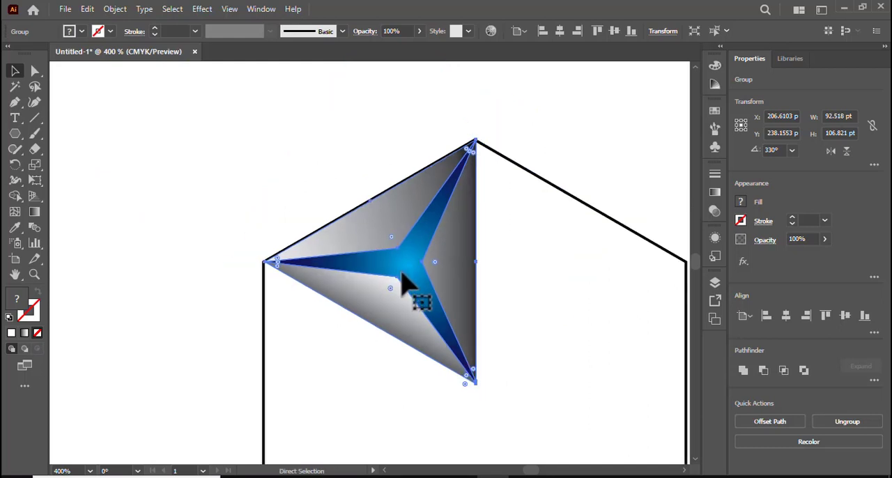
{"action": "scroll", "coordinate": [540, 202], "scroll_direction": "down", "scroll_amount": 2}
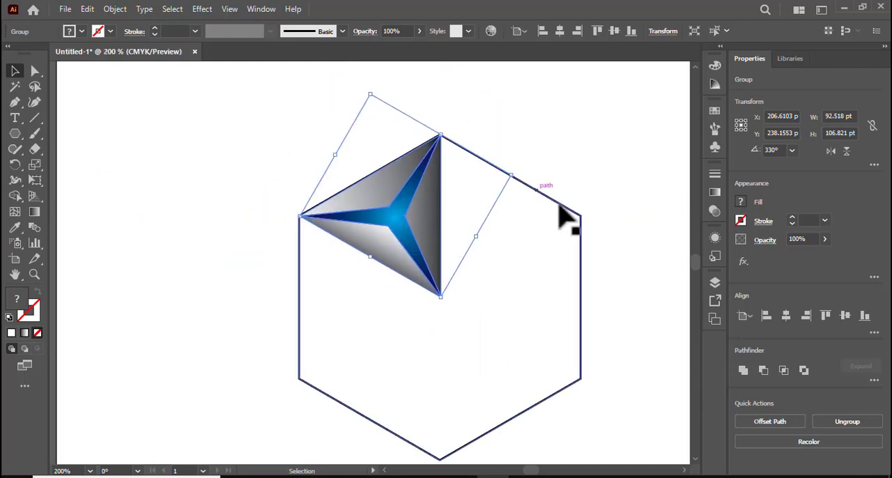
Duplicate the triangle into the hexagon's right and lower-left sixths, and fit another copy rotated to 270° into the upper-right sixth.
{"action": "left_click_drag", "start_coordinate": [629, 263], "coordinate": [507, 238]}
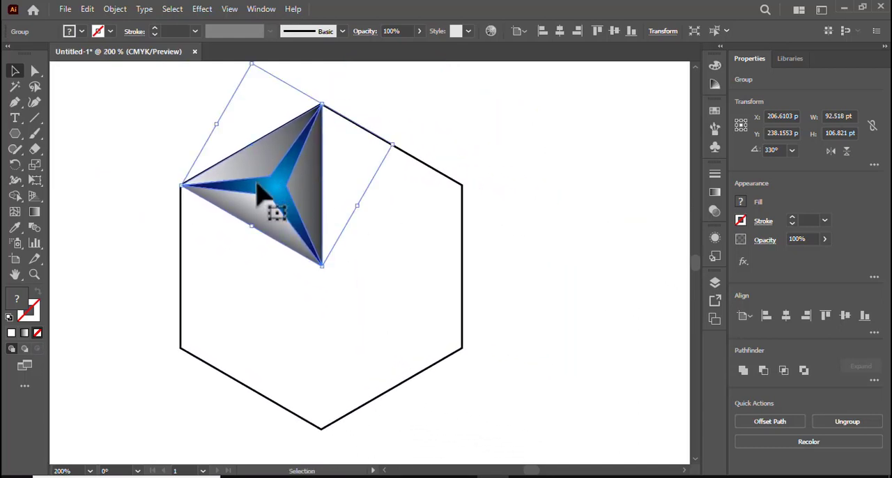
{"action": "left_click_drag", "start_coordinate": [282, 190], "coordinate": [285, 351]}
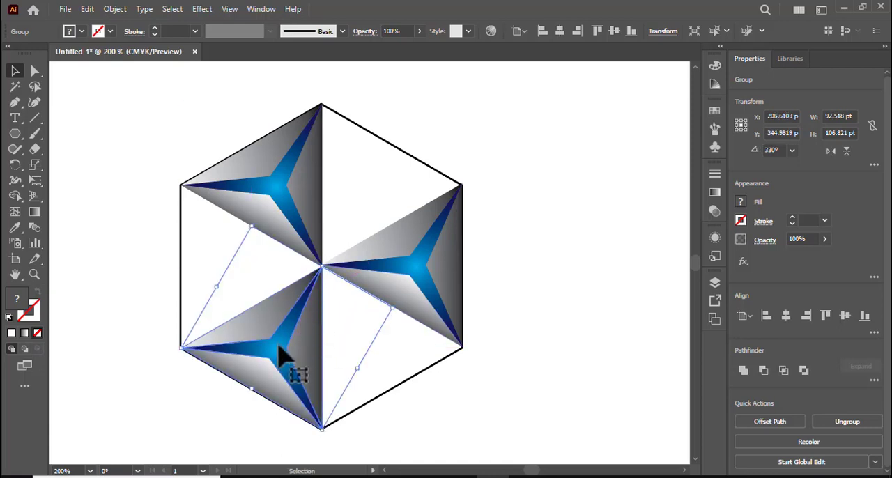
{"action": "left_click_drag", "start_coordinate": [278, 357], "coordinate": [375, 192]}
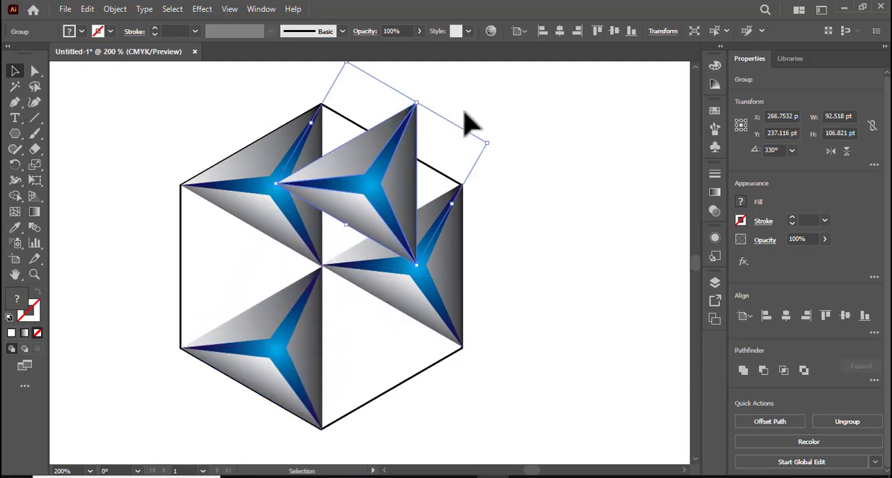
{"action": "left_click_drag", "start_coordinate": [493, 138], "coordinate": [460, 245]}
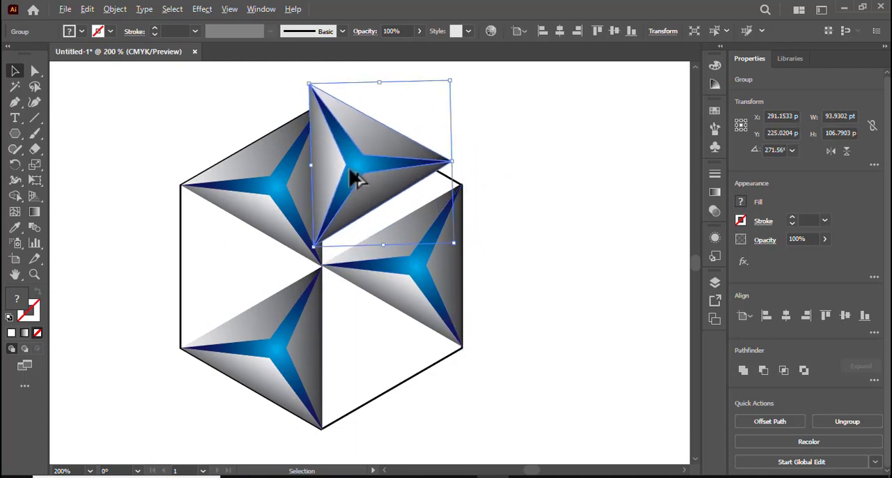
{"action": "left_click_drag", "start_coordinate": [352, 168], "coordinate": [371, 189]}
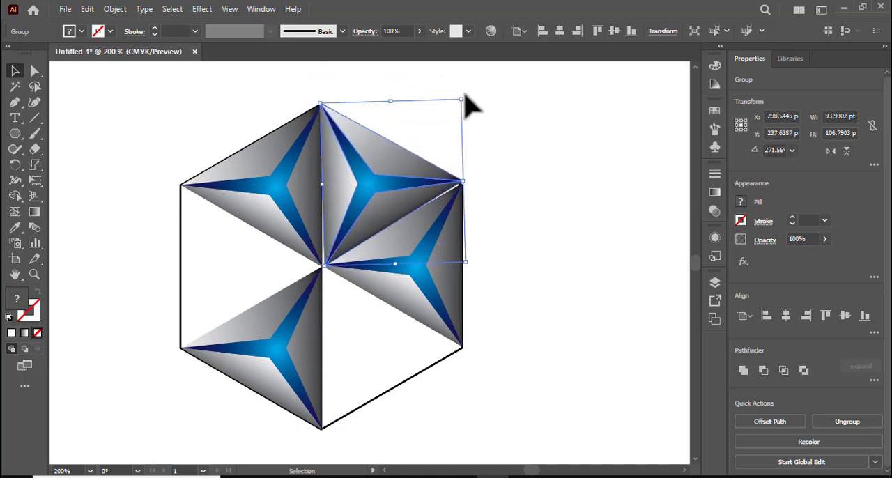
{"action": "left_click_drag", "start_coordinate": [468, 104], "coordinate": [467, 110]}
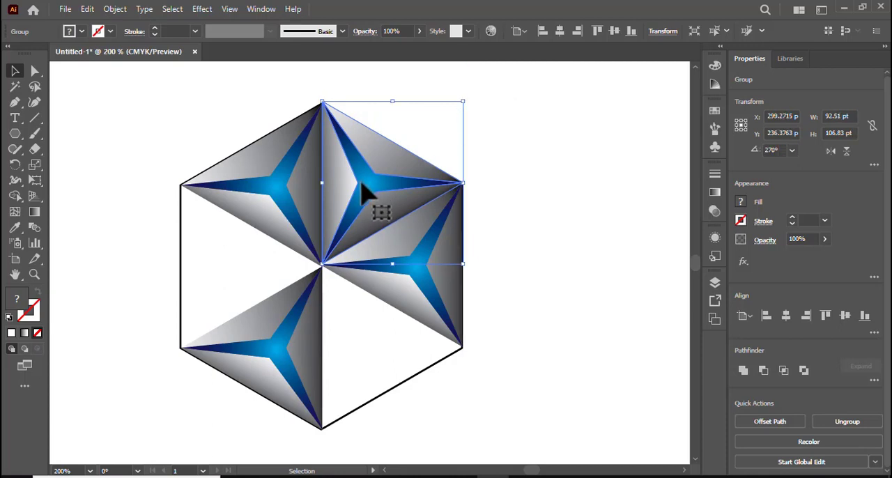
Copy the upper-right triangle into the hexagon's remaining left and lower-right sixths, and deselect.
{"action": "left_click_drag", "start_coordinate": [363, 187], "coordinate": [361, 345]}
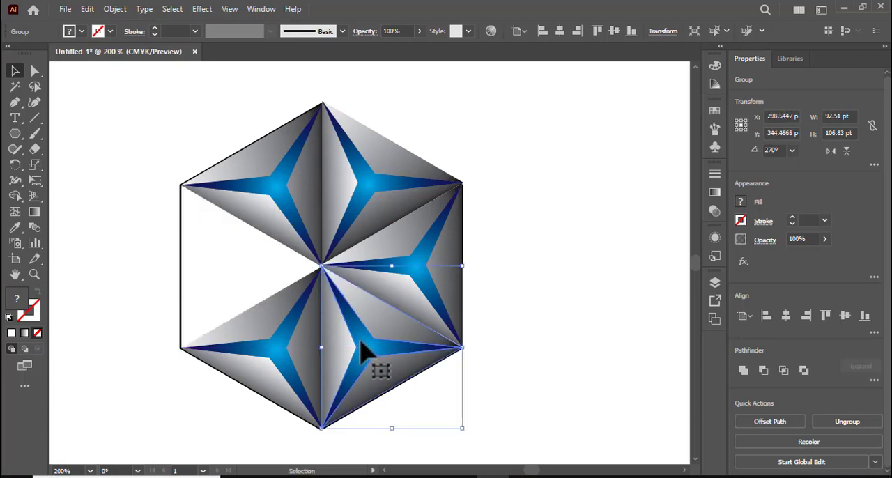
{"action": "key", "text": "ctrl+z"}
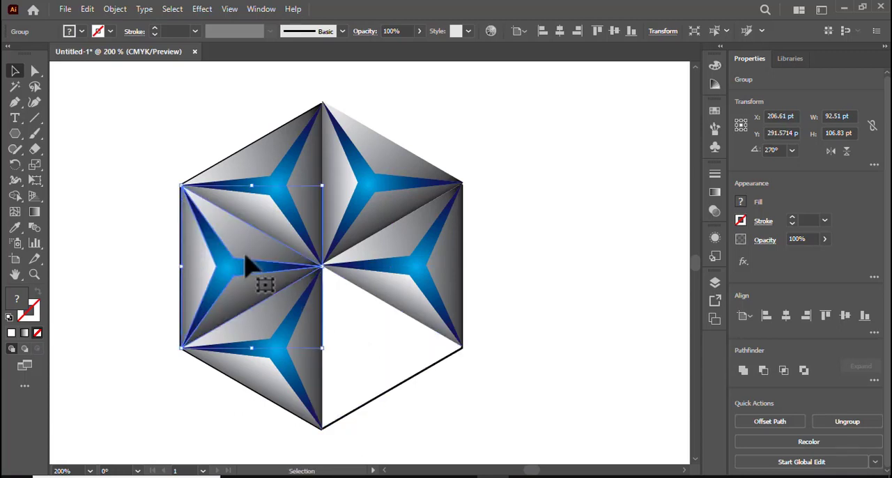
{"action": "left_click_drag", "start_coordinate": [244, 262], "coordinate": [383, 343]}
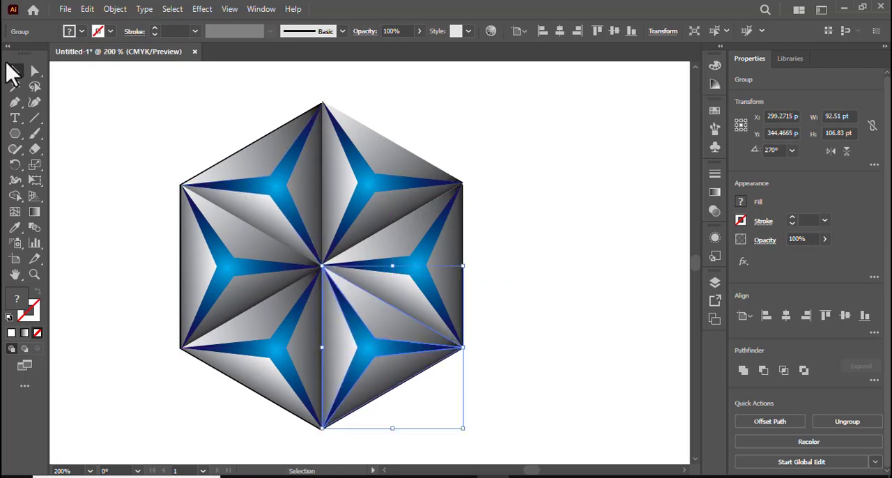
{"action": "left_click", "coordinate": [160, 167]}
Select the hexagon and all six triangle groups and set their fill to None.
{"action": "left_click_drag", "start_coordinate": [144, 113], "coordinate": [547, 425]}
{"action": "left_click", "coordinate": [82, 32]}
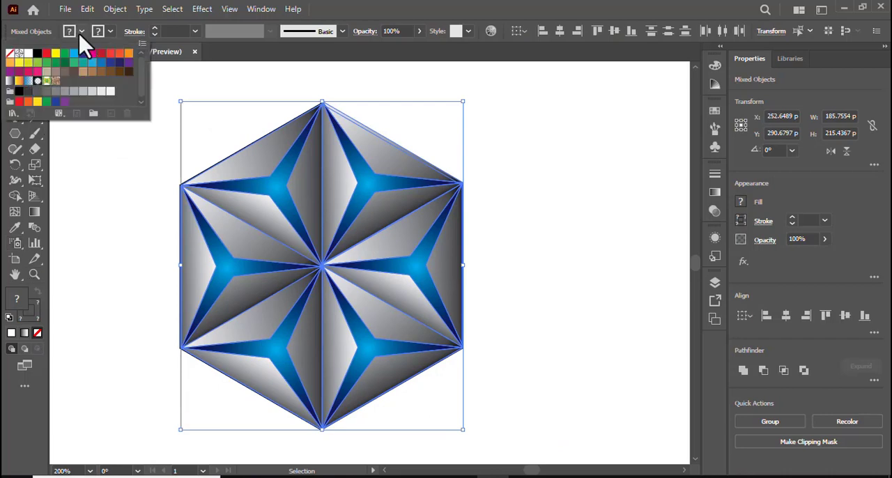
{"action": "left_click", "coordinate": [9, 53]}
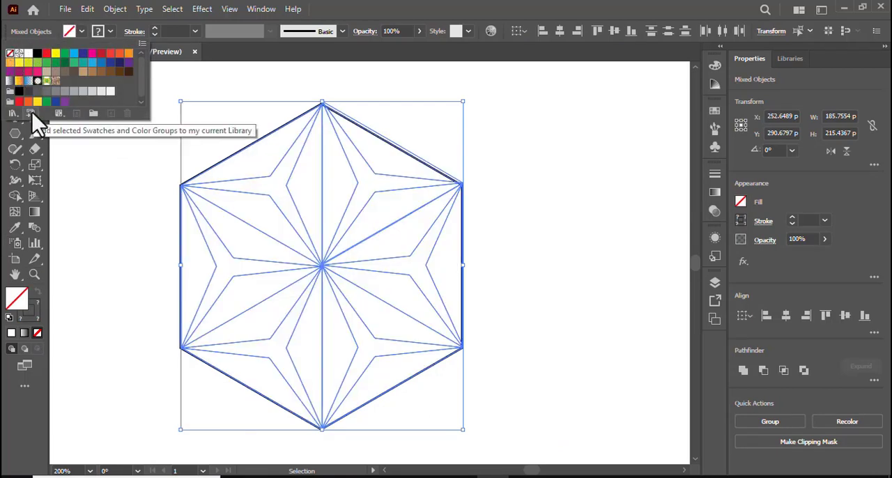
Undo the removal of the fill from the hexagon and triangle groups, and deselect everything.
{"action": "left_click", "coordinate": [45, 144]}
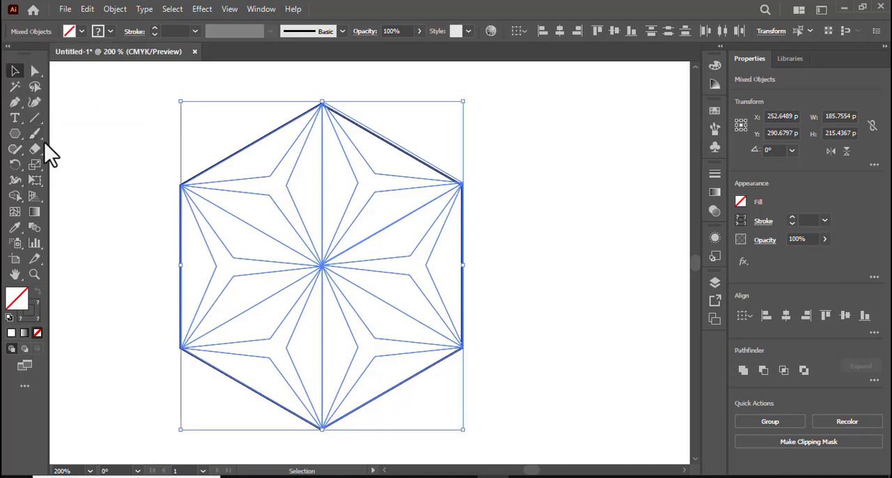
{"action": "key", "text": "ctrl+z"}
{"action": "left_click", "coordinate": [94, 134]}
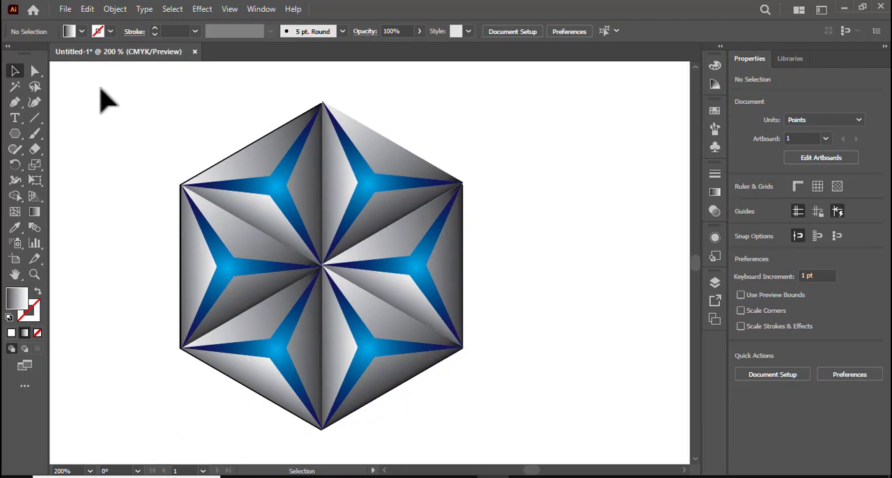
Select the hexagon with all six triangle groups, set their stroke to None, and deselect.
{"action": "left_click_drag", "start_coordinate": [104, 103], "coordinate": [577, 416]}
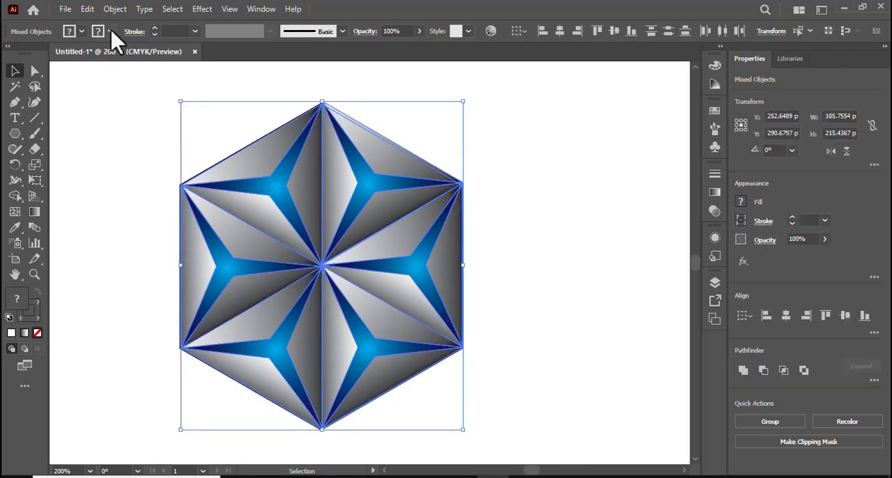
{"action": "left_click", "coordinate": [111, 32]}
{"action": "left_click", "coordinate": [10, 54]}
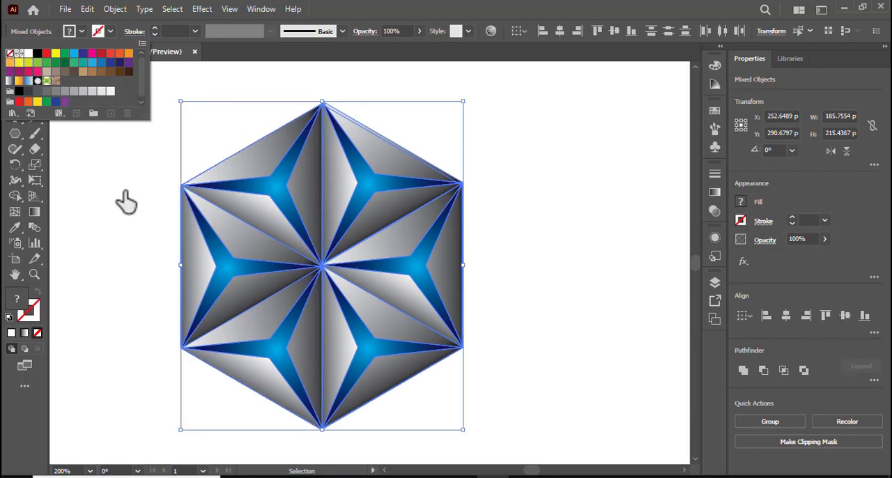
{"action": "left_click", "coordinate": [143, 218]}
{"action": "left_click", "coordinate": [107, 216]}
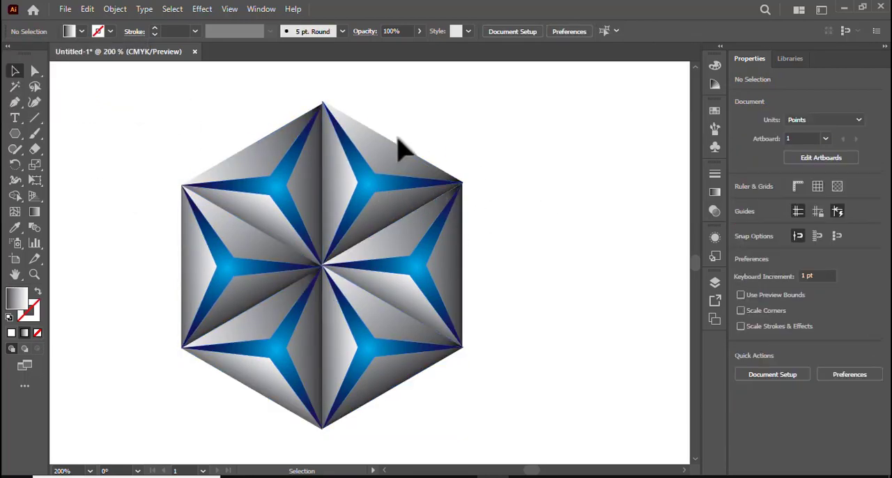
Select the hexagon and all six triangles and combine them into one group.
{"action": "left_click_drag", "start_coordinate": [124, 143], "coordinate": [528, 458]}
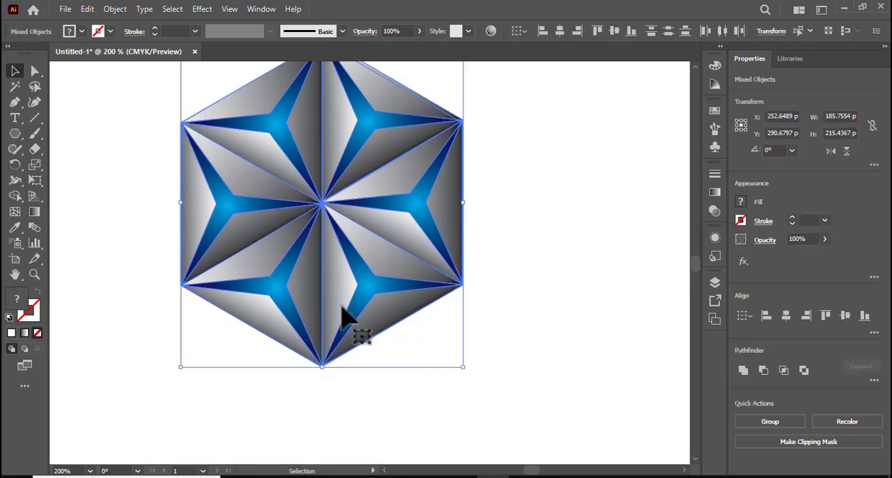
{"action": "right_click", "coordinate": [320, 279]}
{"action": "left_click", "coordinate": [355, 164]}
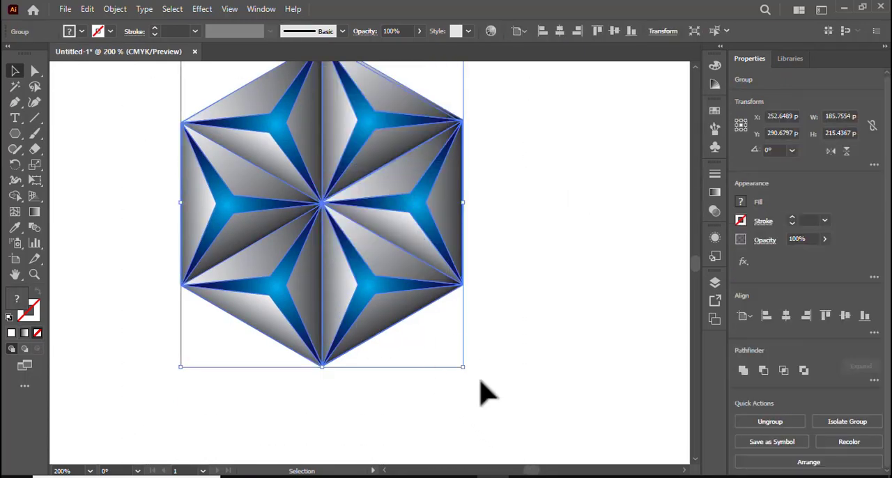
Scale the hexagon group down proportionally to about 125 × 145 pt and move it to the upper middle of the canvas.
{"action": "left_click_drag", "start_coordinate": [463, 368], "coordinate": [440, 312]}
{"action": "left_click", "coordinate": [537, 324]}
{"action": "left_click_drag", "start_coordinate": [323, 206], "coordinate": [380, 195]}
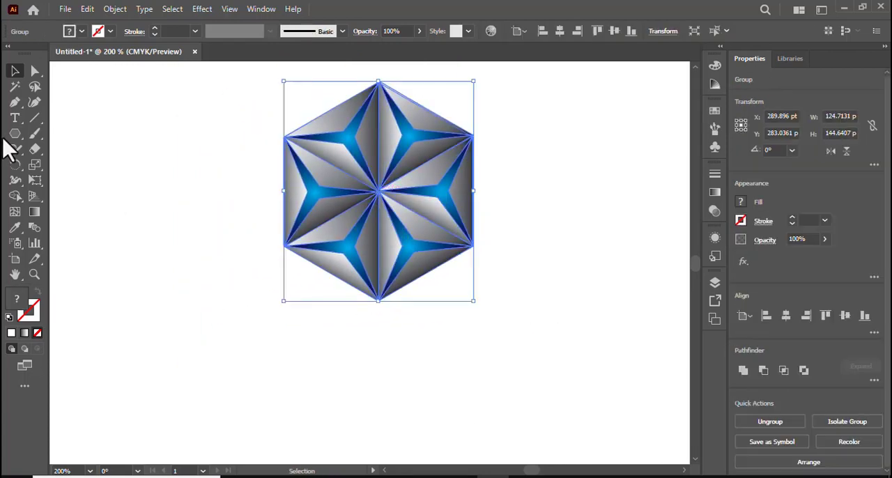
Deselect the group and draw a circle about 93.5 pt in diameter with the Ellipse tool, just below the hexagon.
{"action": "left_click_drag", "start_coordinate": [9, 135], "coordinate": [134, 179]}
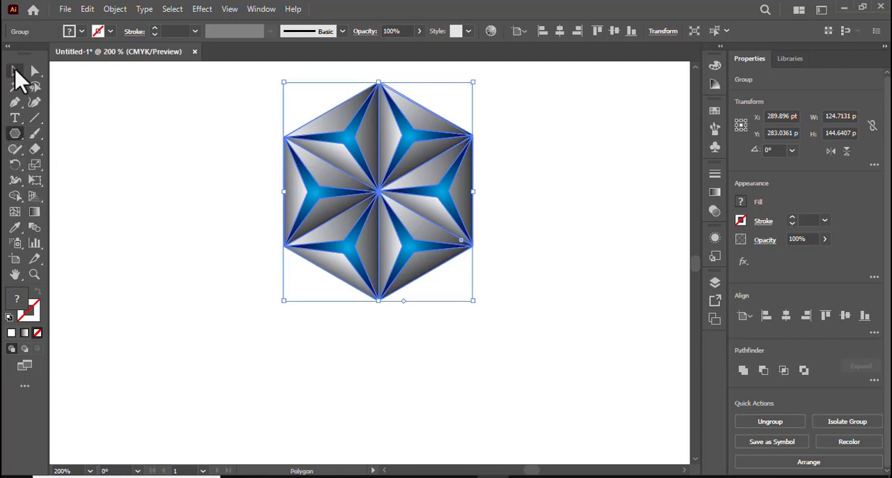
{"action": "left_click", "coordinate": [16, 72]}
{"action": "left_click", "coordinate": [112, 146]}
{"action": "left_click_drag", "start_coordinate": [14, 134], "coordinate": [96, 166]}
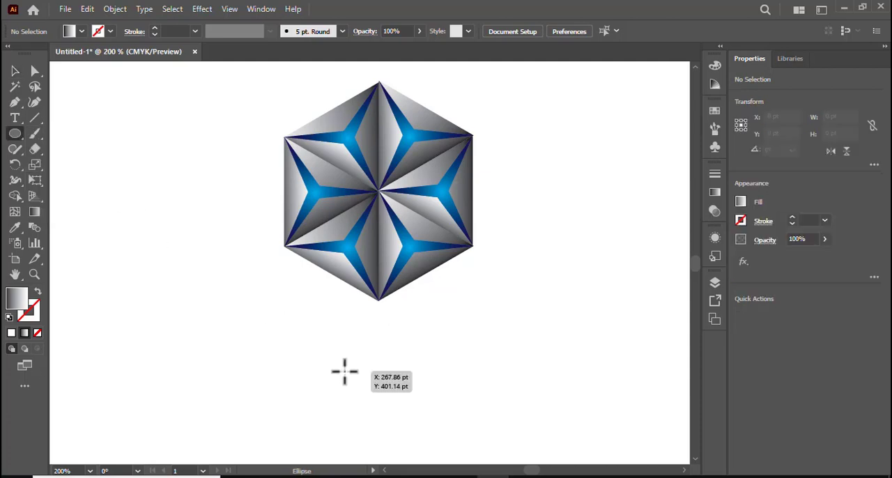
{"action": "left_click_drag", "start_coordinate": [331, 361], "coordinate": [402, 397]}
Change the circle's black-to-white gradient fill to a radial gradient with black at the centre.
{"action": "double_click", "coordinate": [33, 213]}
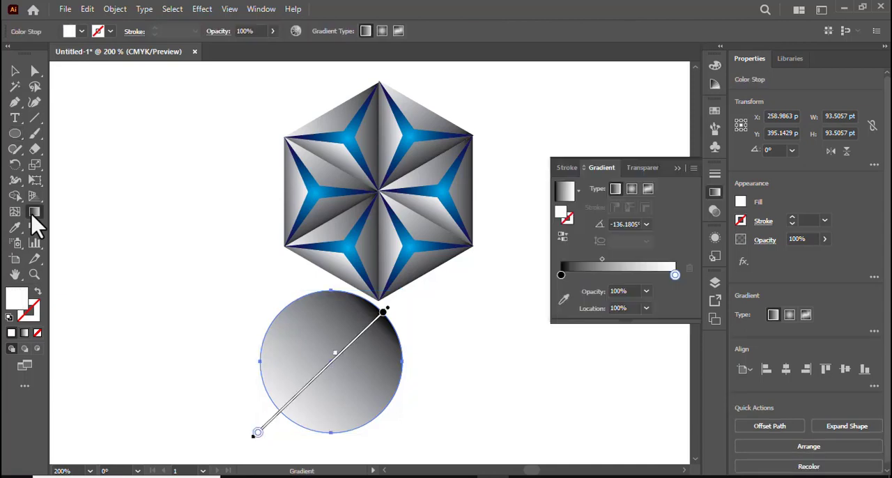
{"action": "mouse_move", "coordinate": [674, 274]}
{"action": "left_mouse_down"}
{"action": "mouse_move", "coordinate": [610, 275]}
{"action": "mouse_move", "coordinate": [668, 283]}
{"action": "mouse_move", "coordinate": [561, 275]}
{"action": "mouse_move", "coordinate": [686, 284]}
{"action": "left_mouse_up"}
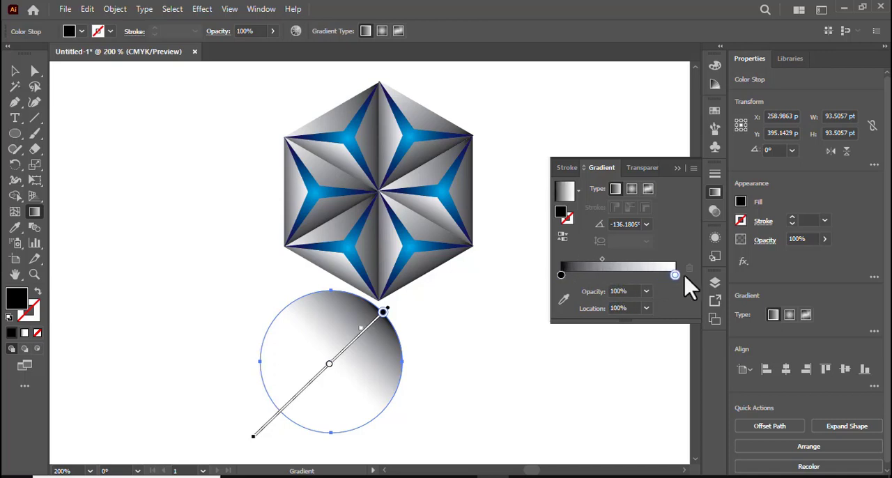
{"action": "left_click", "coordinate": [632, 189]}
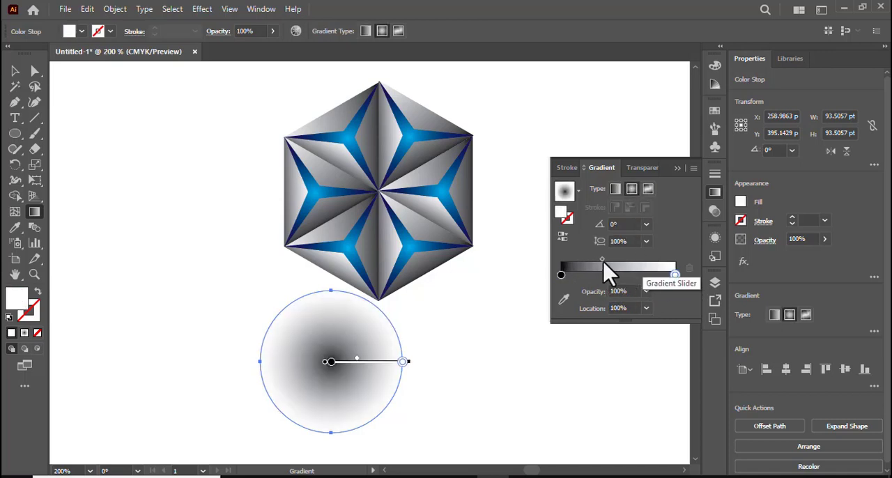
{"action": "left_click", "coordinate": [676, 169]}
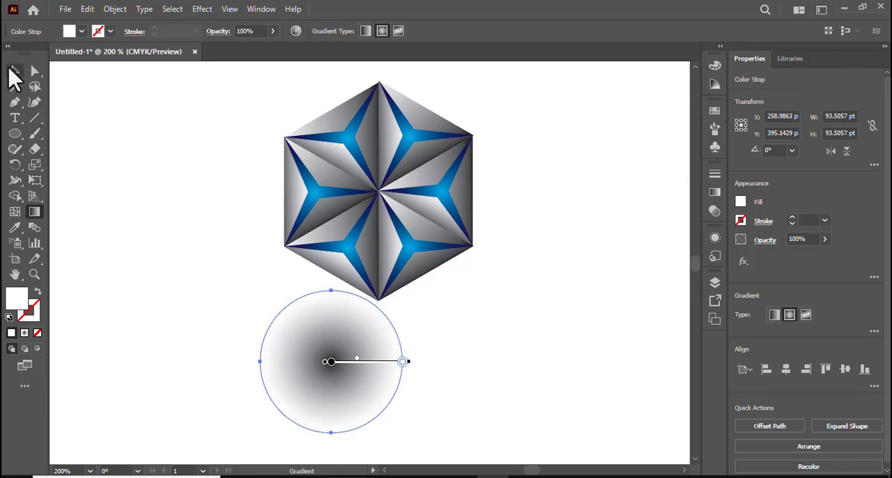
Flatten the circle into an ellipse about 35.6 pt high and centre it on the hexagon's bottom tip.
{"action": "left_click", "coordinate": [14, 71]}
{"action": "left_click_drag", "start_coordinate": [333, 292], "coordinate": [333, 378]}
{"action": "left_click_drag", "start_coordinate": [332, 411], "coordinate": [377, 312]}
Send the gradient ellipse behind the hexagon group and deselect it.
{"action": "right_click", "coordinate": [377, 312]}
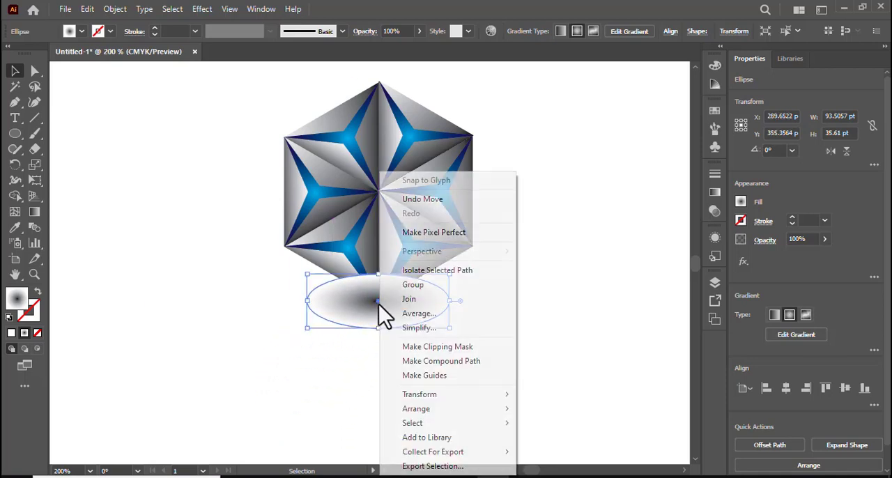
{"action": "mouse_move", "coordinate": [455, 423]}
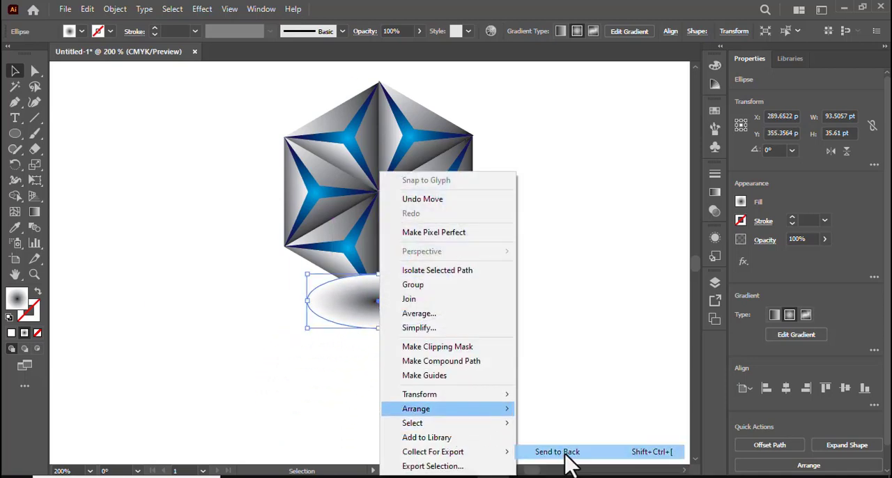
{"action": "left_click", "coordinate": [561, 451]}
{"action": "left_click", "coordinate": [513, 390]}
Enlarge the shadow ellipse proportionally from its centre to about 140 pt wide, and deselect it.
{"action": "left_click", "coordinate": [376, 312]}
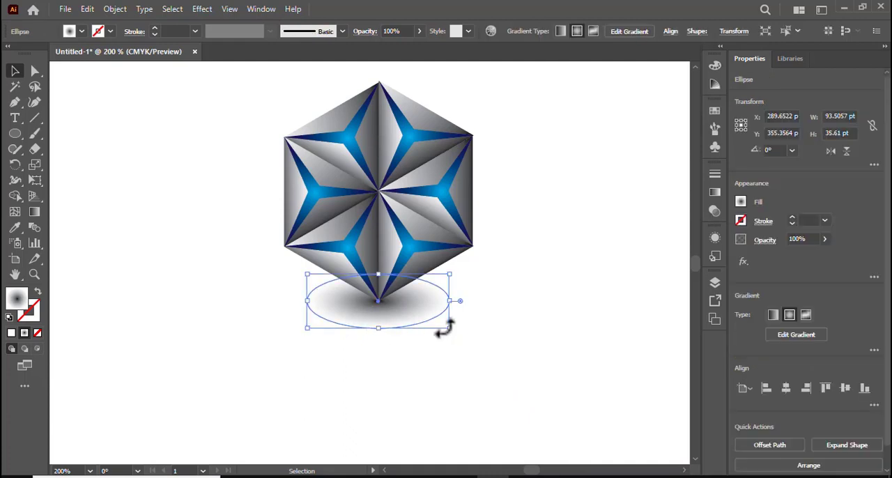
{"action": "left_click_drag", "start_coordinate": [447, 325], "coordinate": [485, 341]}
{"action": "left_click", "coordinate": [547, 354]}
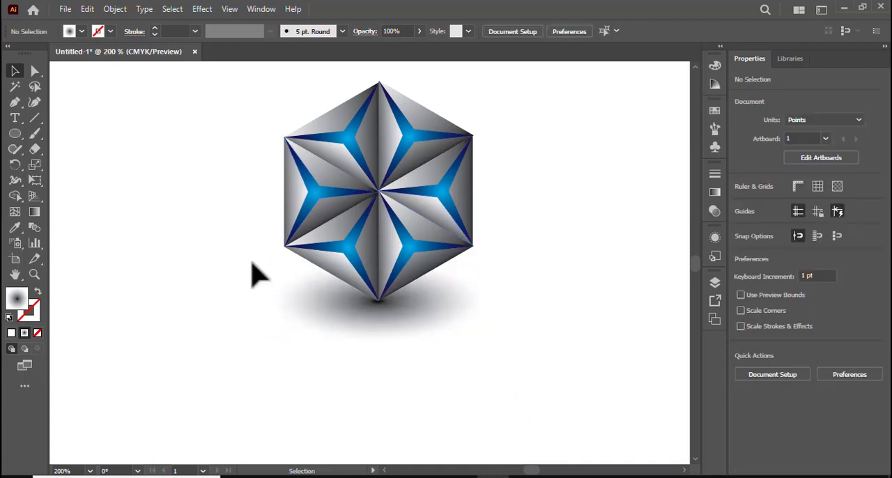
Select the hexagon design together with its shadow ellipse and group them.
{"action": "left_click_drag", "start_coordinate": [258, 143], "coordinate": [446, 330]}
{"action": "right_click", "coordinate": [393, 246]}
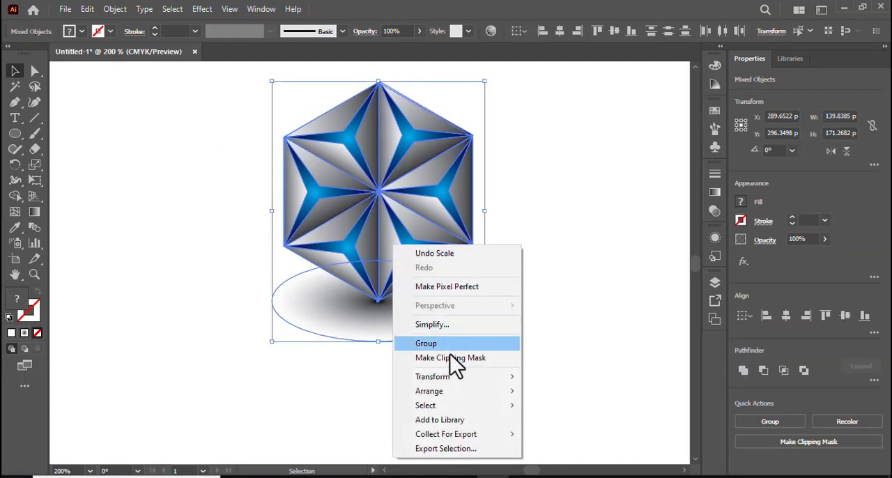
{"action": "left_click", "coordinate": [425, 344]}
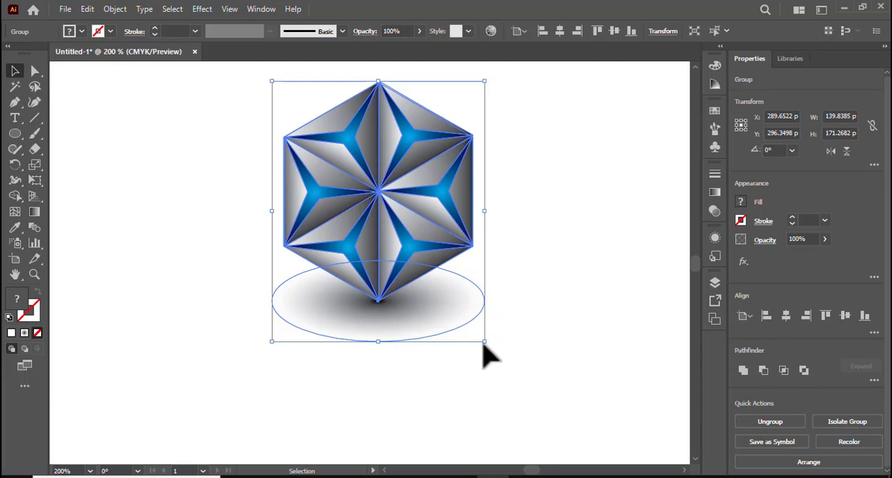
Enlarge the whole group proportionally to about 197 × 241 pt, move it fully into view, and deselect it.
{"action": "left_click_drag", "start_coordinate": [483, 342], "coordinate": [529, 395]}
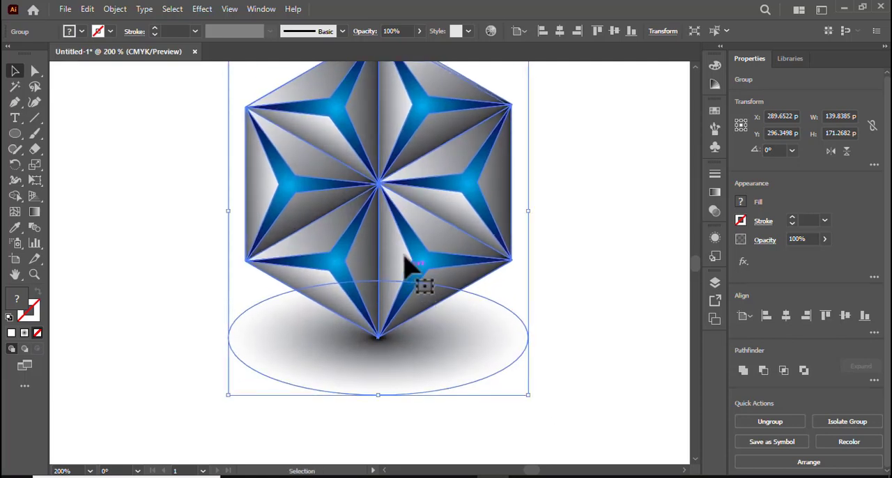
{"action": "left_click_drag", "start_coordinate": [390, 204], "coordinate": [377, 252]}
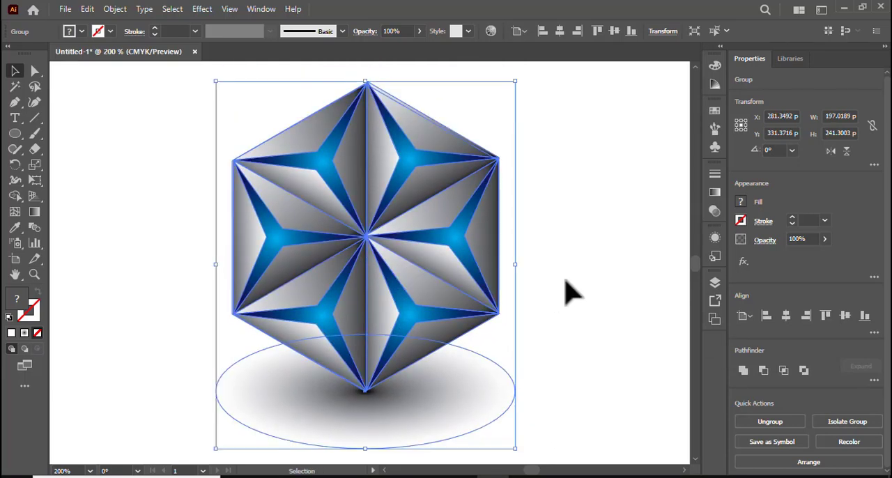
{"action": "left_click", "coordinate": [567, 292]}
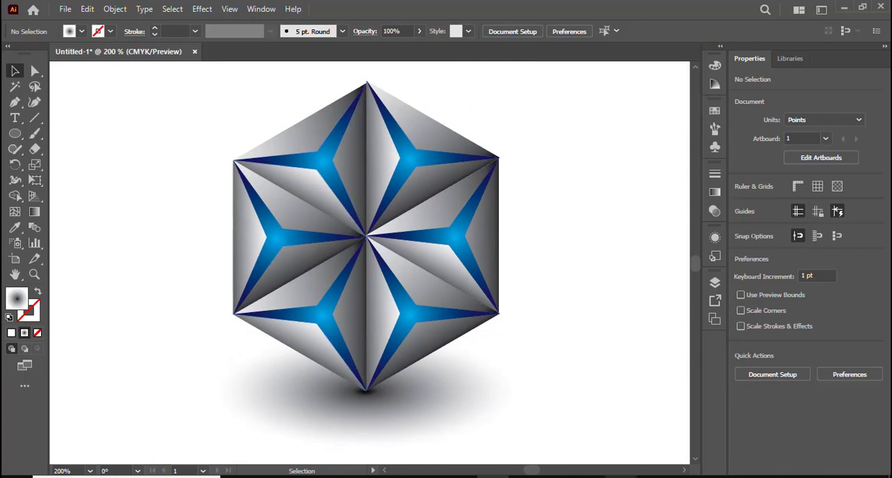